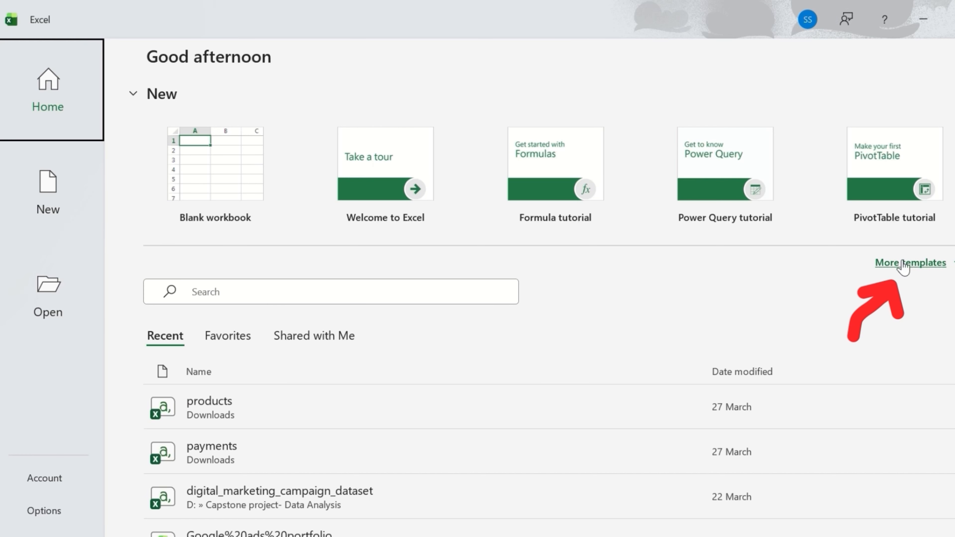
# Step: Scroll through the New template gallery, then create Book1 from the Blank workbook template
pyautogui.click(902, 263)
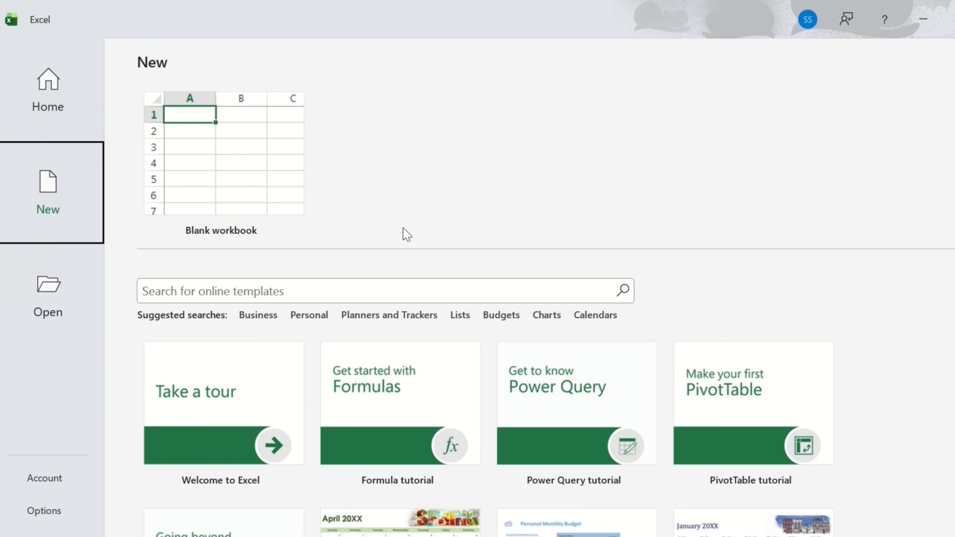
pyautogui.scroll(-5, 403, 227)
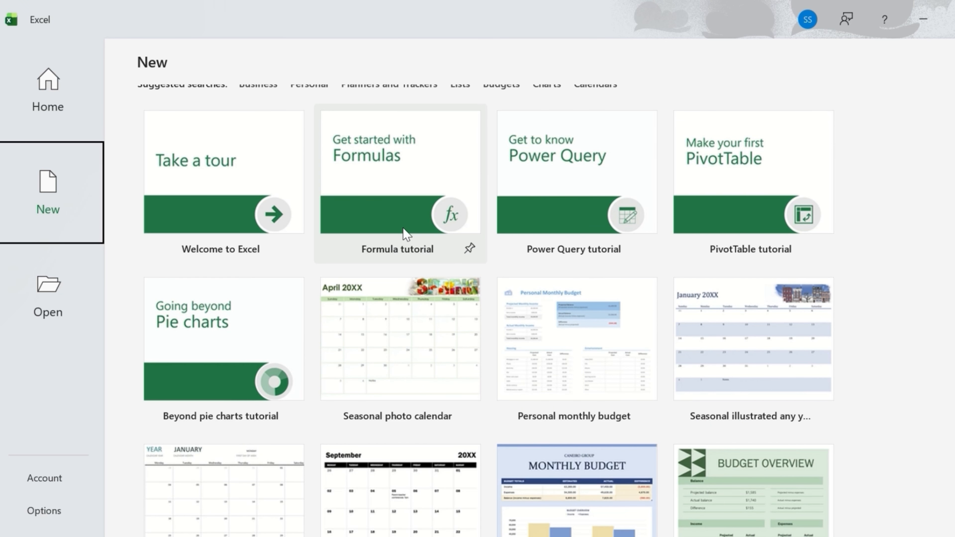
pyautogui.scroll(-7, 403, 228)
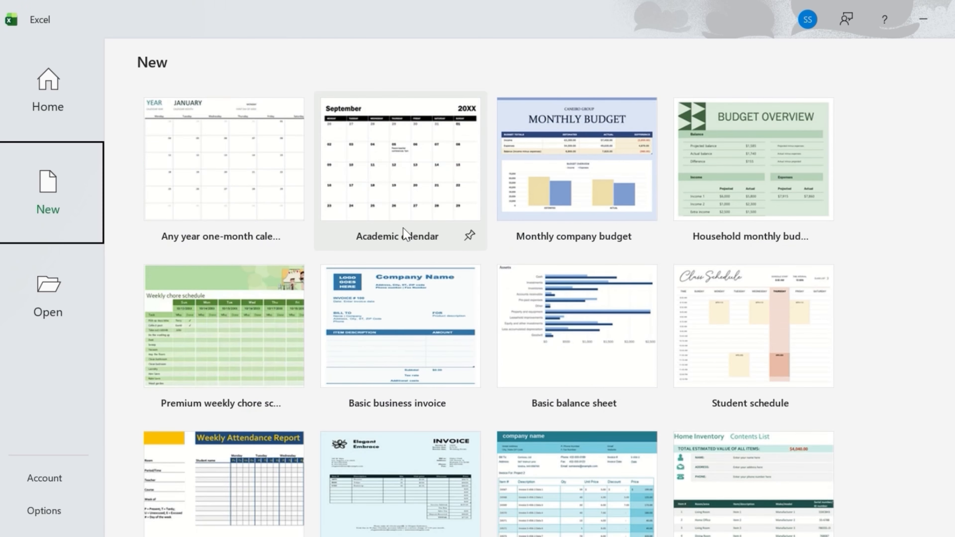
pyautogui.scroll(-1, 406, 235)
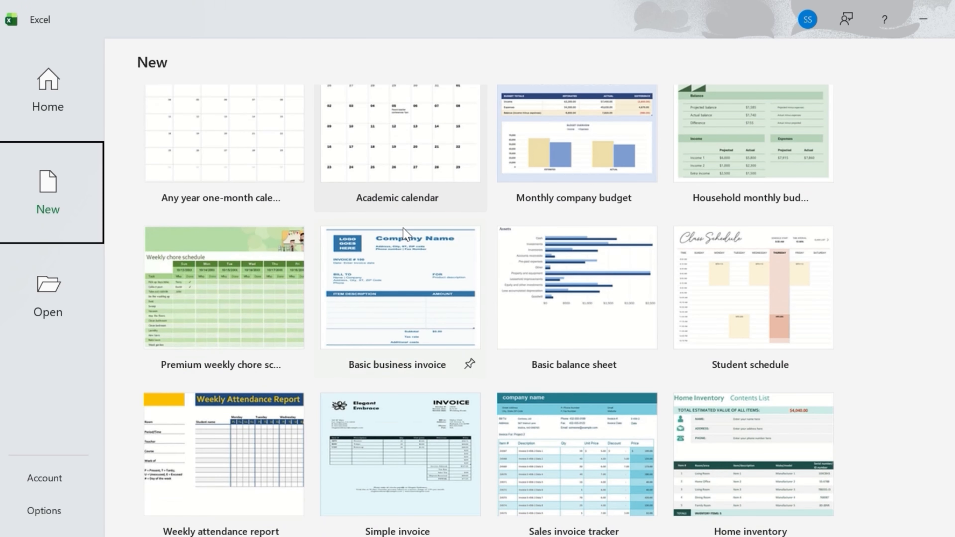
pyautogui.scroll(-10, 485, 314)
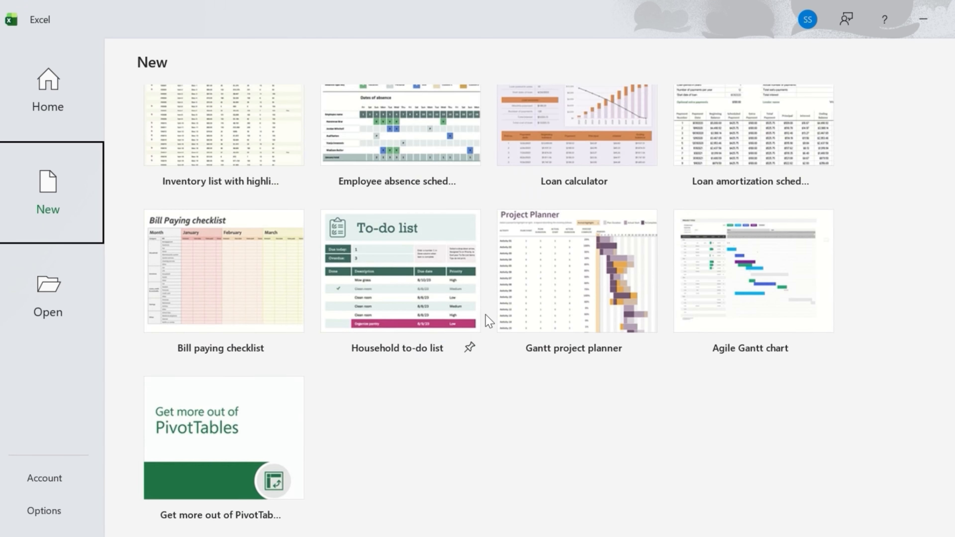
pyautogui.scroll(20, 485, 314)
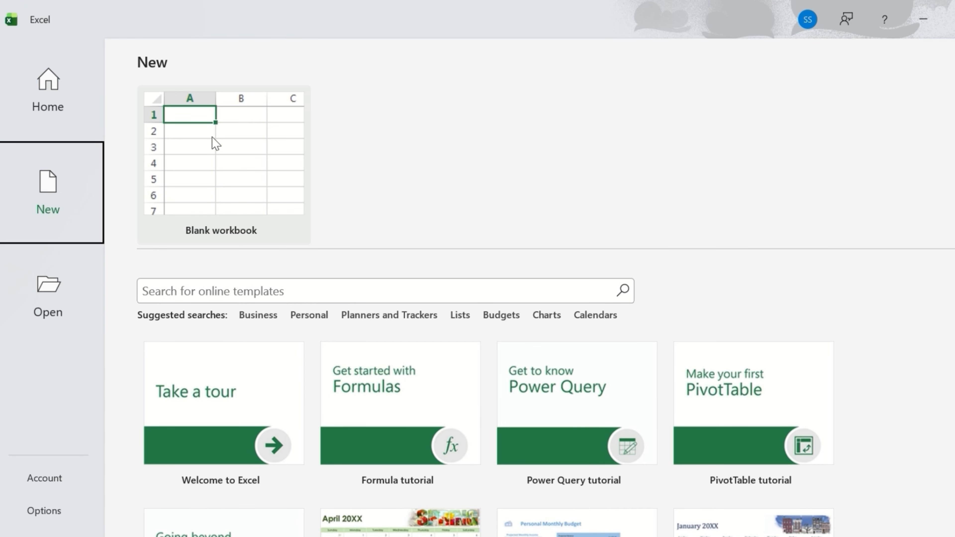
pyautogui.click(233, 143)
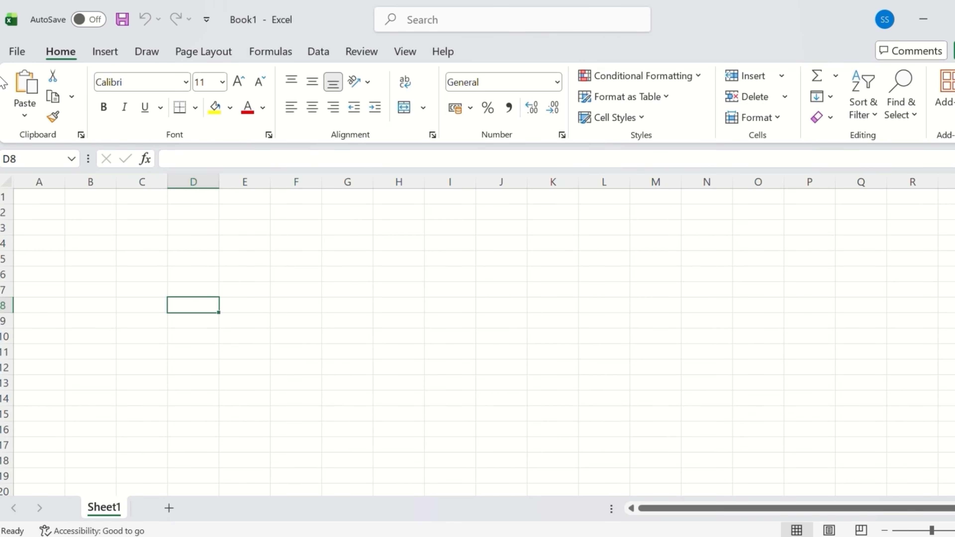
pyautogui.click(112, 55)
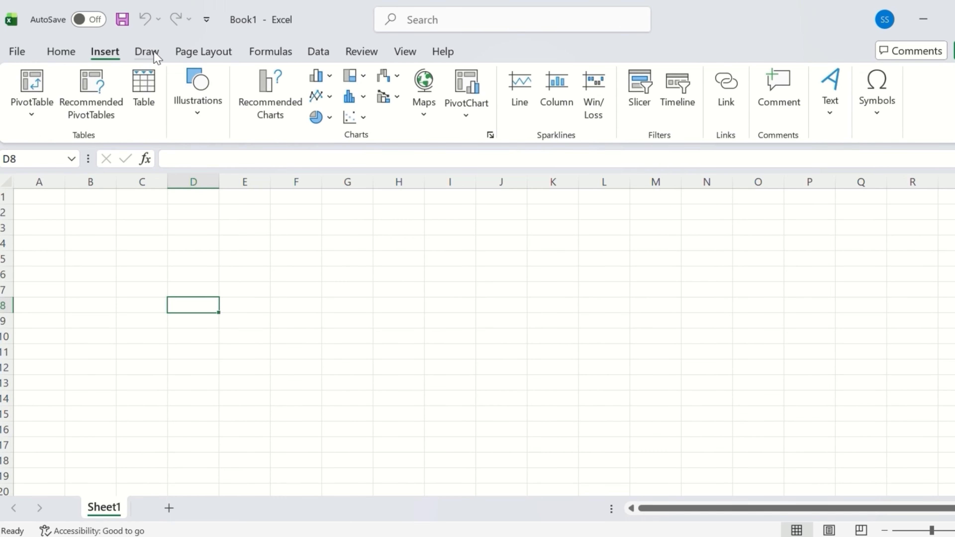
pyautogui.click(149, 53)
pyautogui.click(189, 54)
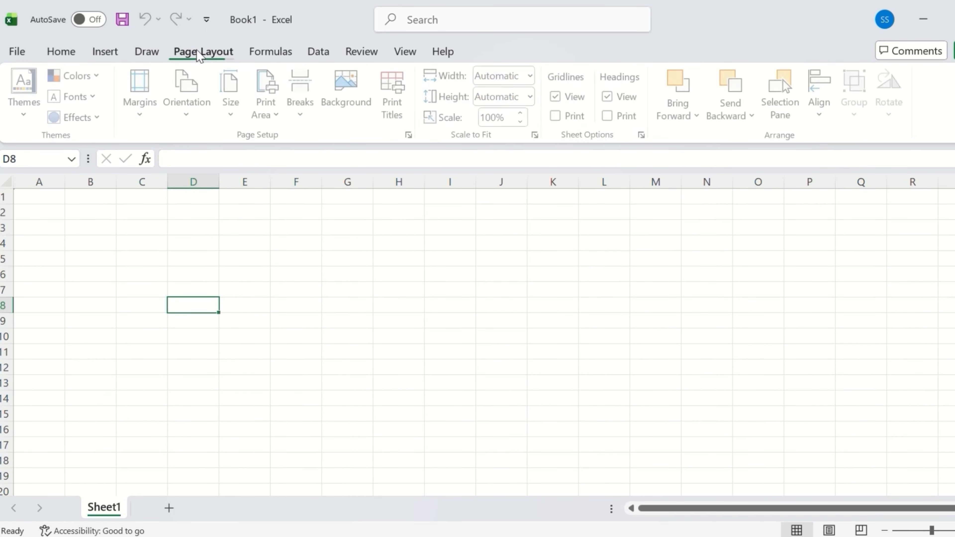
pyautogui.click(70, 57)
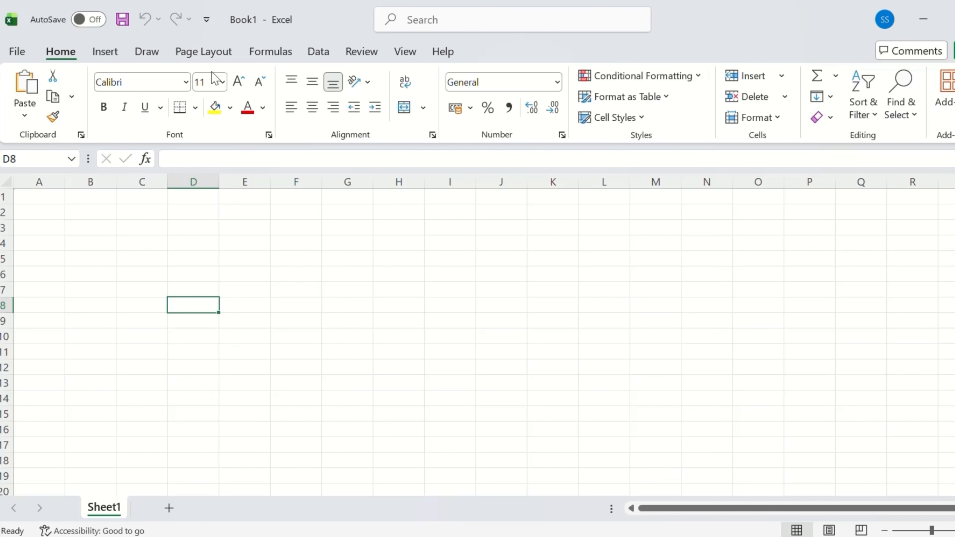
pyautogui.click(104, 52)
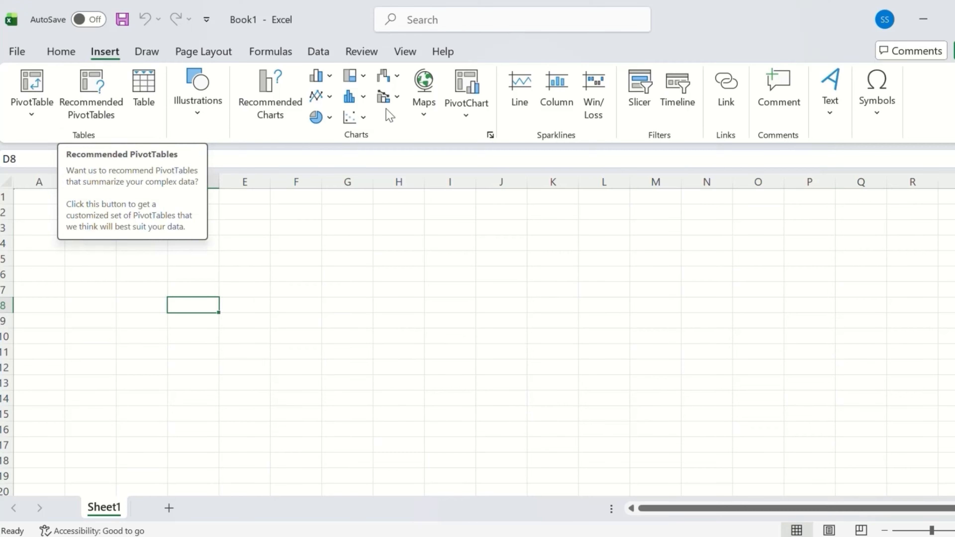
pyautogui.click(134, 52)
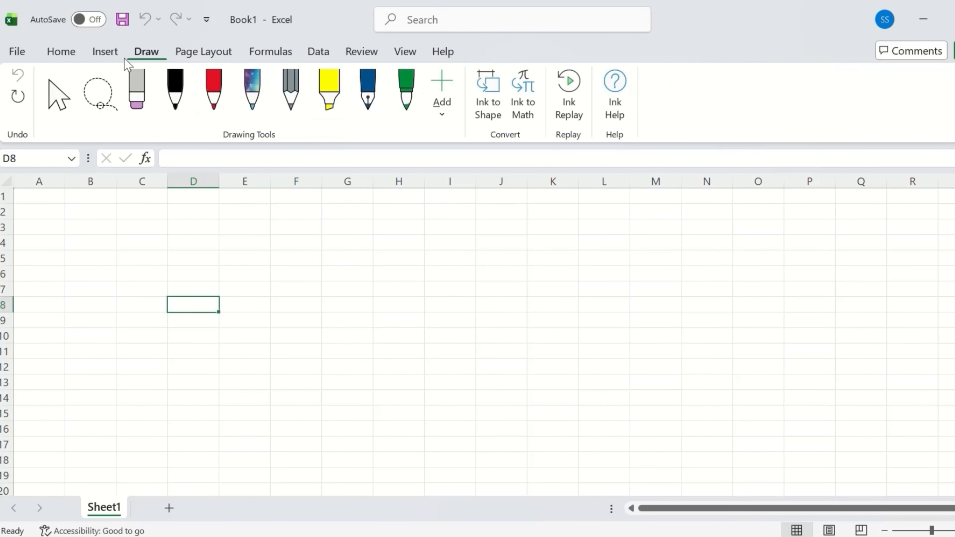
pyautogui.click(53, 54)
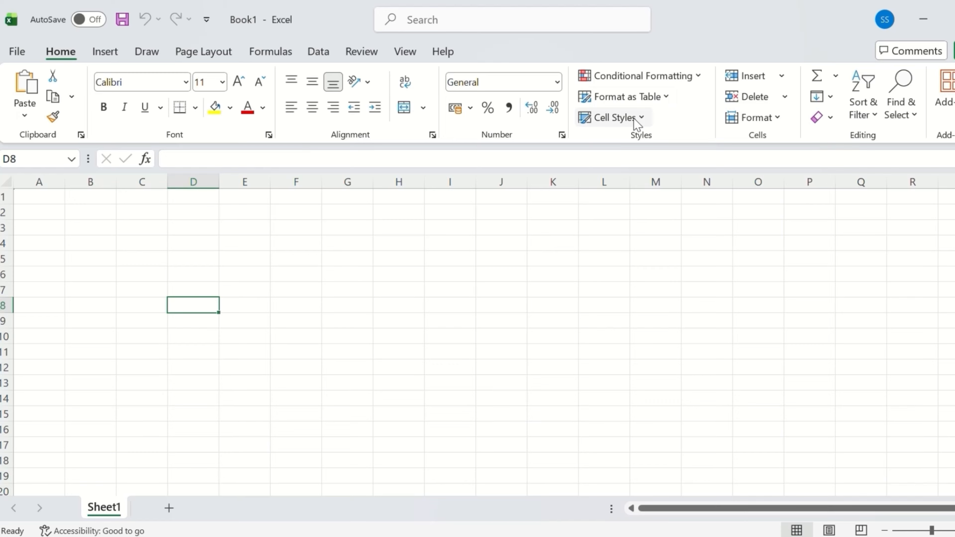
pyautogui.click(676, 79)
pyautogui.click(804, 289)
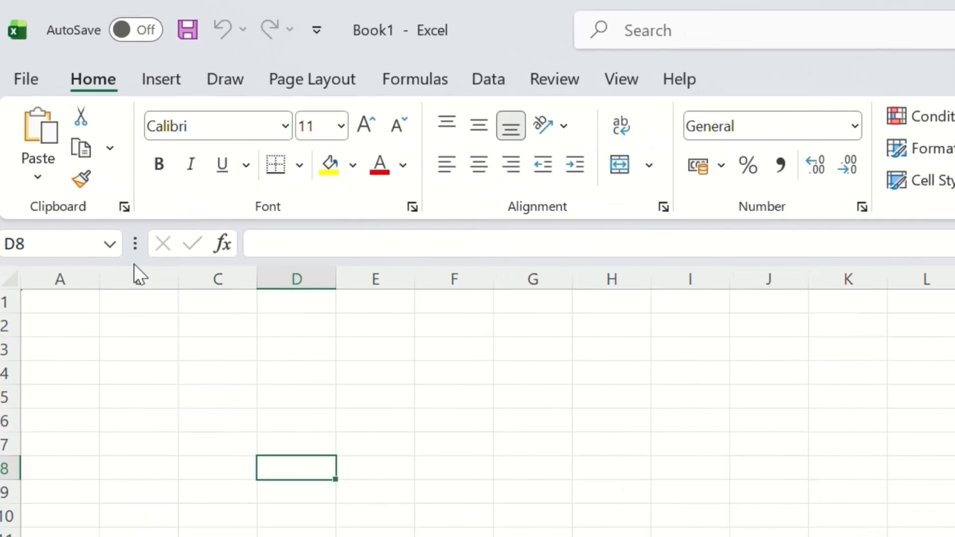
pyautogui.click(89, 250)
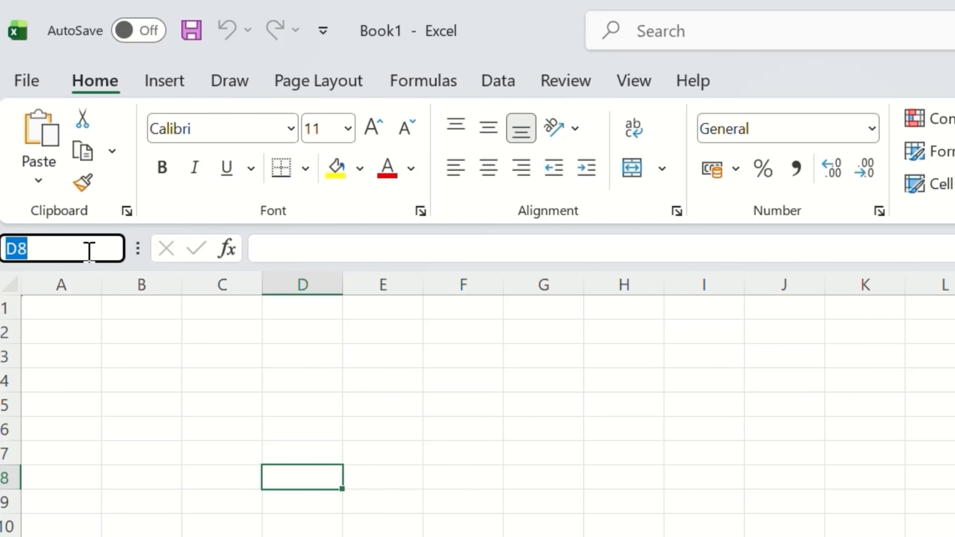
pyautogui.click(89, 250)
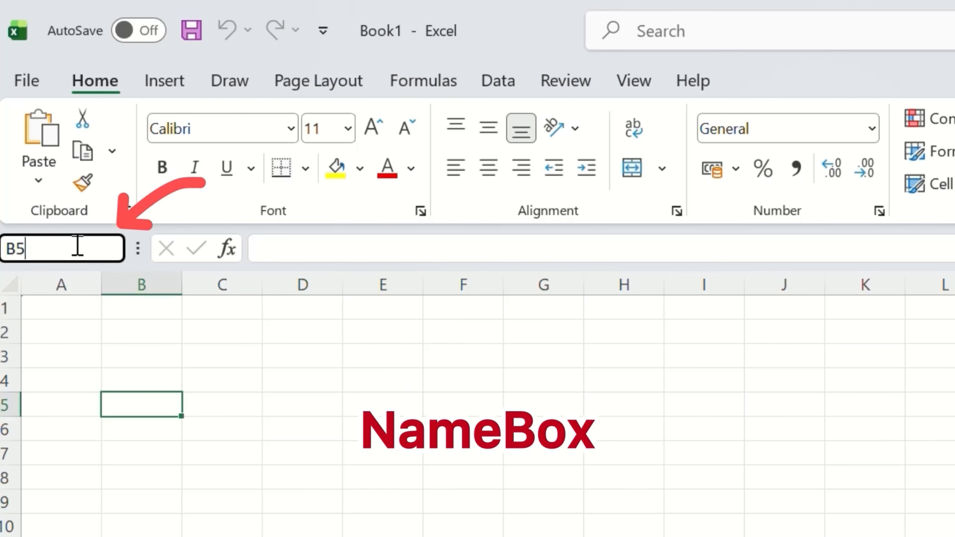
pyautogui.moveTo(74, 285)
pyautogui.mouseDown()
pyautogui.moveTo(840, 281)
pyautogui.moveTo(76, 286)
pyautogui.moveTo(601, 343)
pyautogui.moveTo(821, 305)
pyautogui.mouseUp()
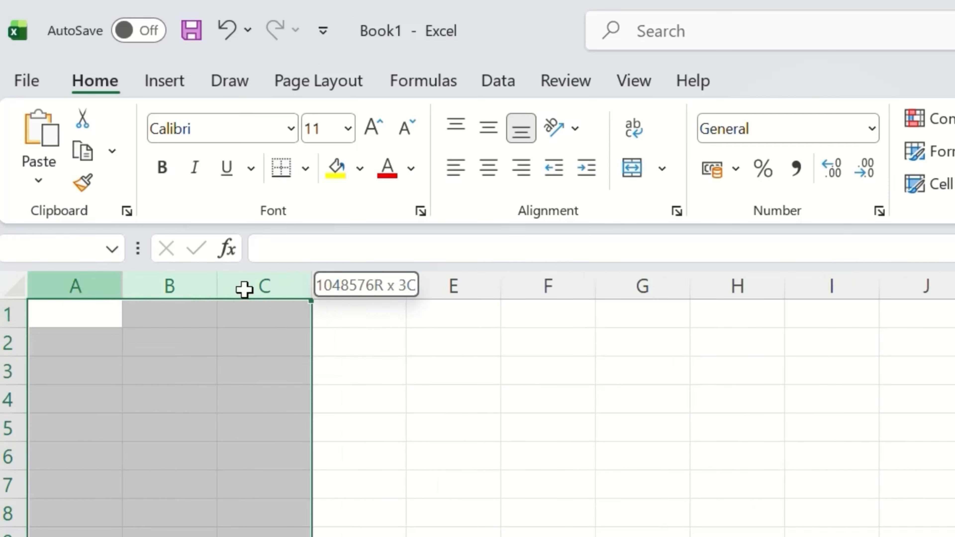
pyautogui.moveTo(14, 317); pyautogui.dragTo(5, 349)
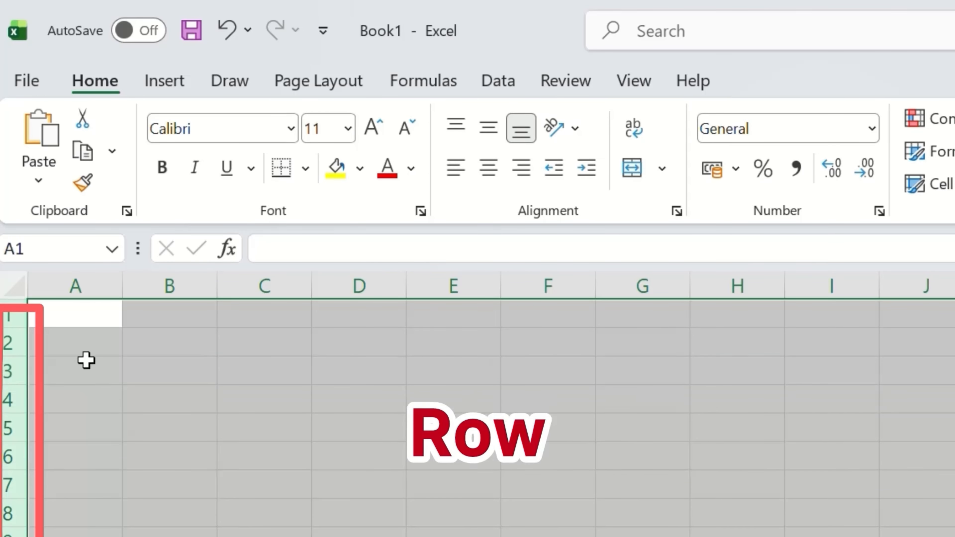
pyautogui.moveTo(80, 292); pyautogui.dragTo(93, 294)
pyautogui.click(455, 321)
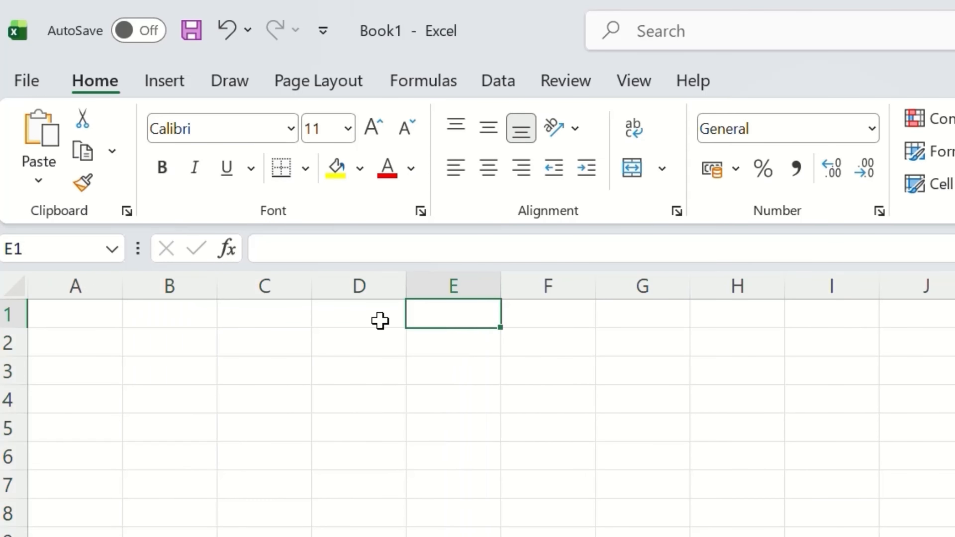
pyautogui.click(15, 288)
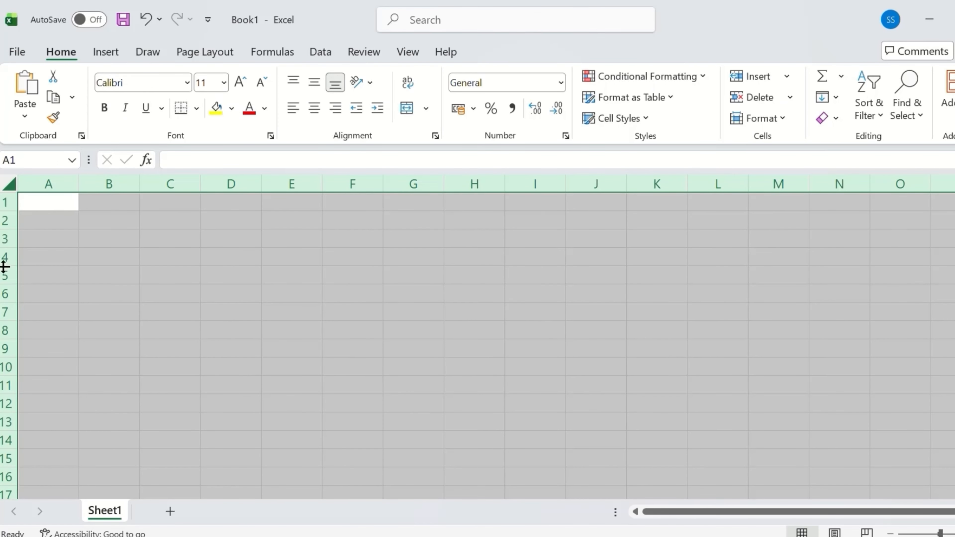
pyautogui.click(41, 206)
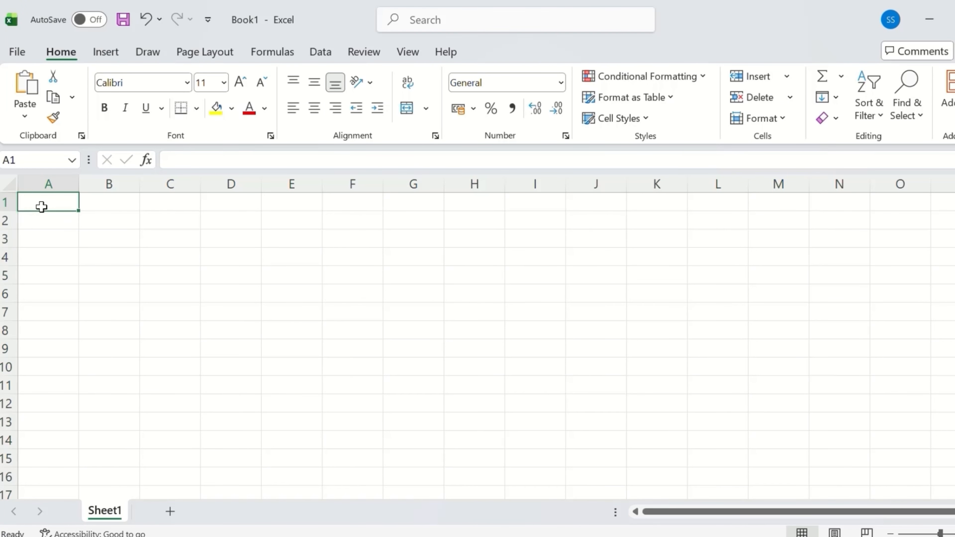
pyautogui.click(36, 160)
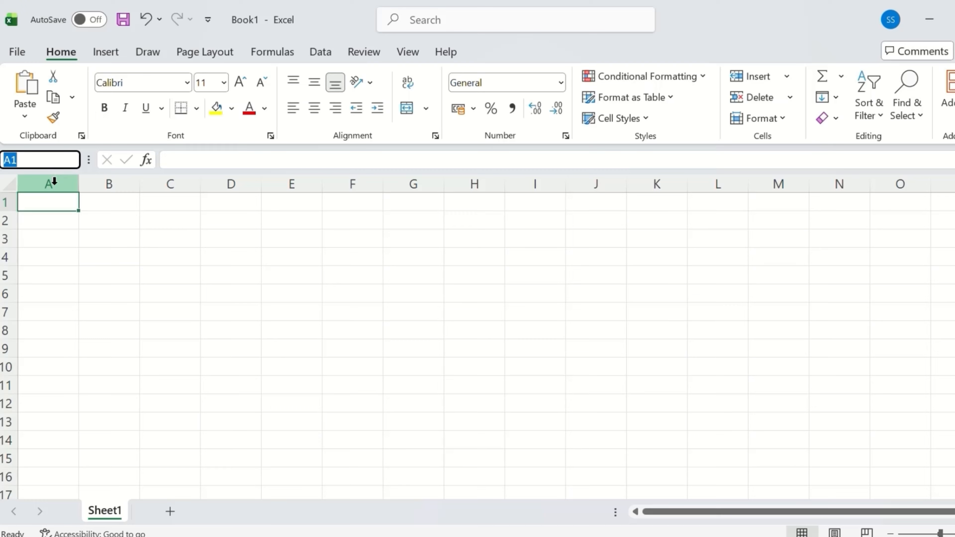
pyautogui.moveTo(54, 184); pyautogui.dragTo(101, 187)
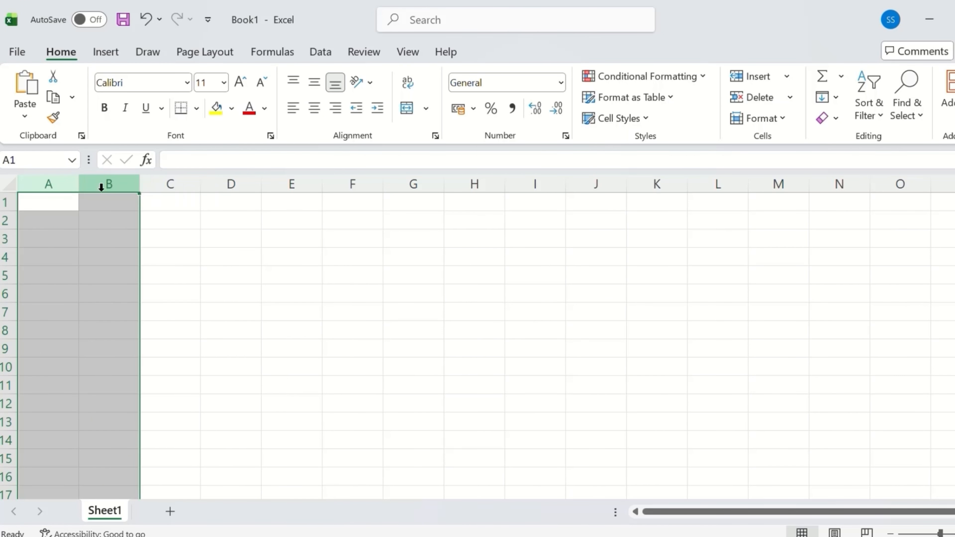
pyautogui.moveTo(10, 204); pyautogui.dragTo(5, 204)
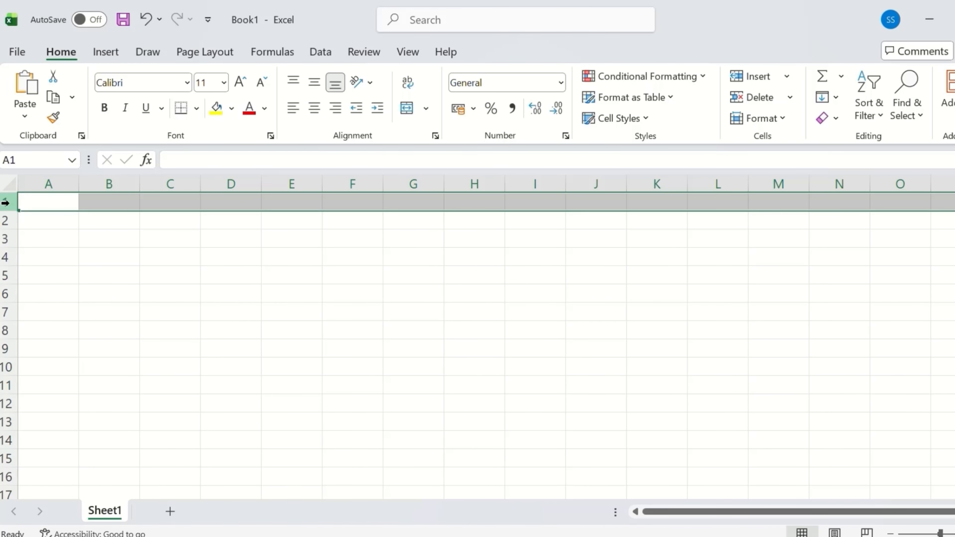
pyautogui.click(328, 326)
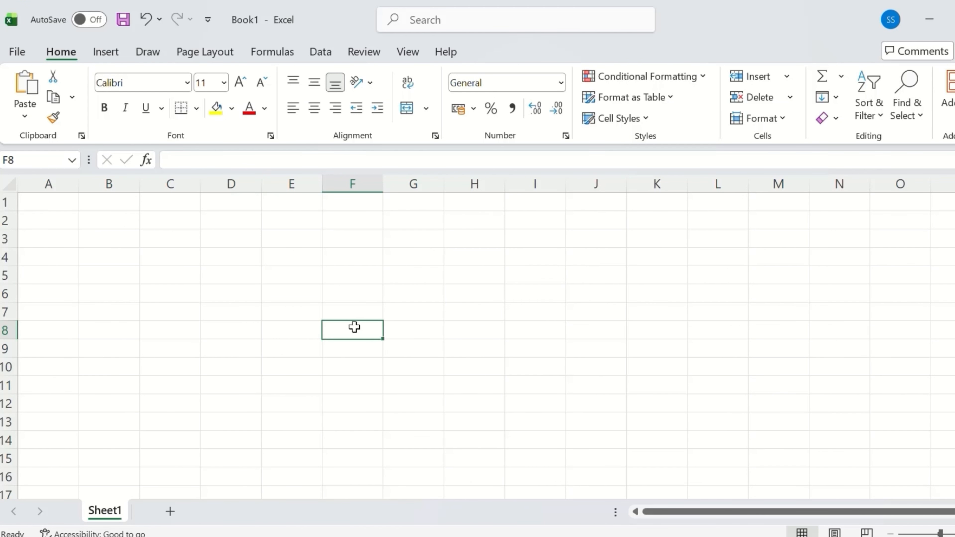
pyautogui.moveTo(354, 320)
pyautogui.mouseDown()
pyautogui.moveTo(351, 182)
pyautogui.moveTo(334, 333)
pyautogui.moveTo(11, 329)
pyautogui.moveTo(368, 341)
pyautogui.moveTo(368, 326)
pyautogui.mouseUp()
pyautogui.click(667, 392)
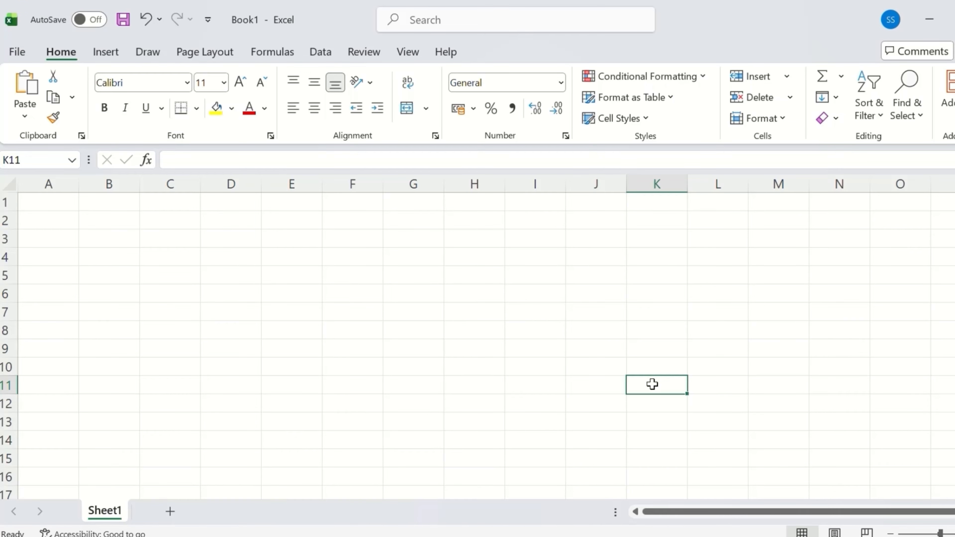
pyautogui.moveTo(652, 384)
pyautogui.mouseDown()
pyautogui.moveTo(642, 202)
pyautogui.moveTo(662, 381)
pyautogui.moveTo(25, 386)
pyautogui.moveTo(652, 391)
pyautogui.mouseUp()
# Step: Enter the text 'k11' in cell K11, then select from A1 and make H7 active
pyautogui.doubleClick(653, 391)
pyautogui.write('k11')
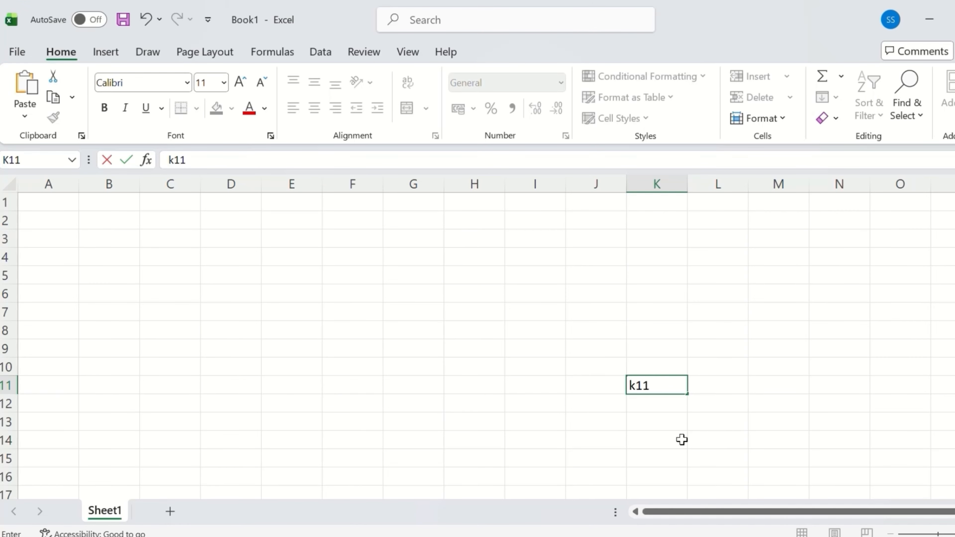
pyautogui.click(726, 463)
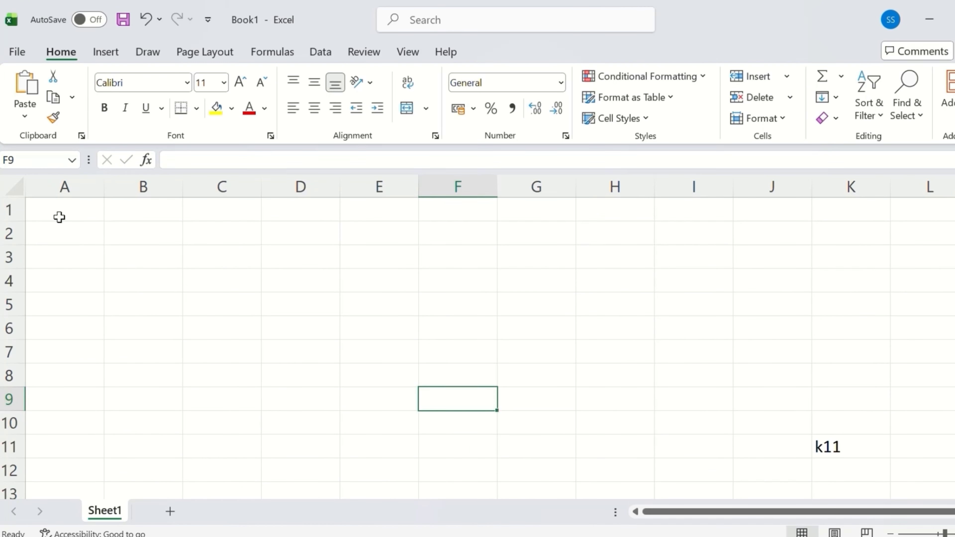
pyautogui.moveTo(59, 217); pyautogui.dragTo(775, 383)
pyautogui.click(615, 352)
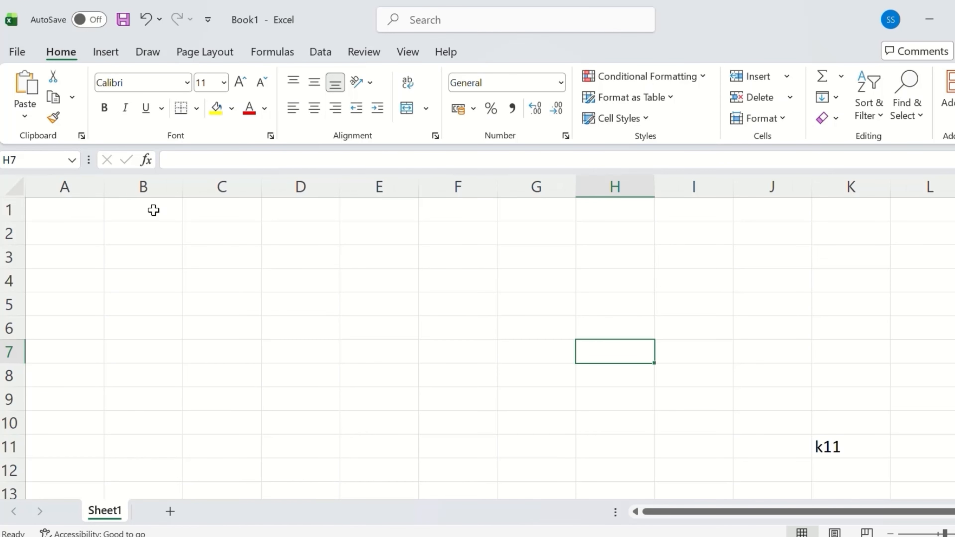
pyautogui.keyDown('ctrl'); pyautogui.scroll(-2, 154, 210); pyautogui.keyUp('ctrl')
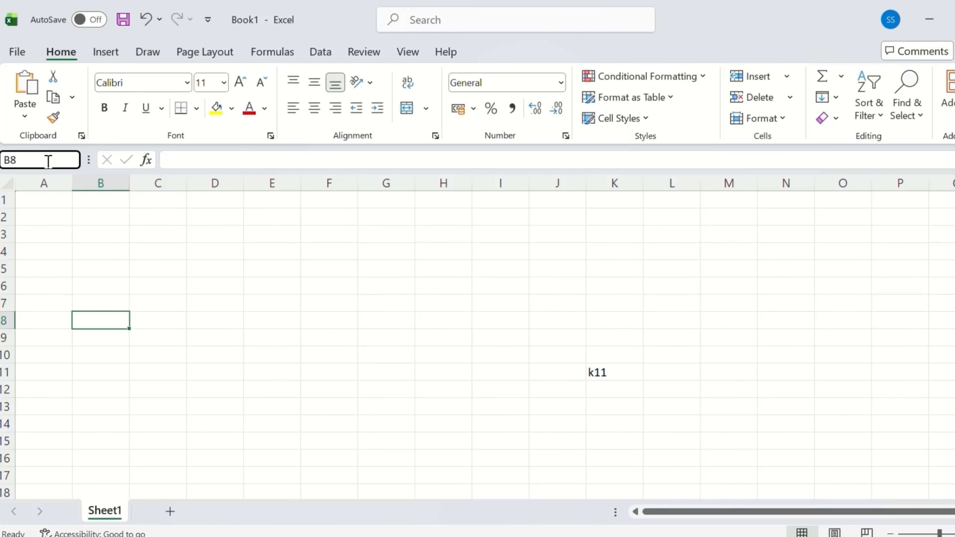
# Step: Enter the formula =2*2 in D5 so it shows 4, then recheck it unchanged
pyautogui.press('Return')
pyautogui.click(194, 161)
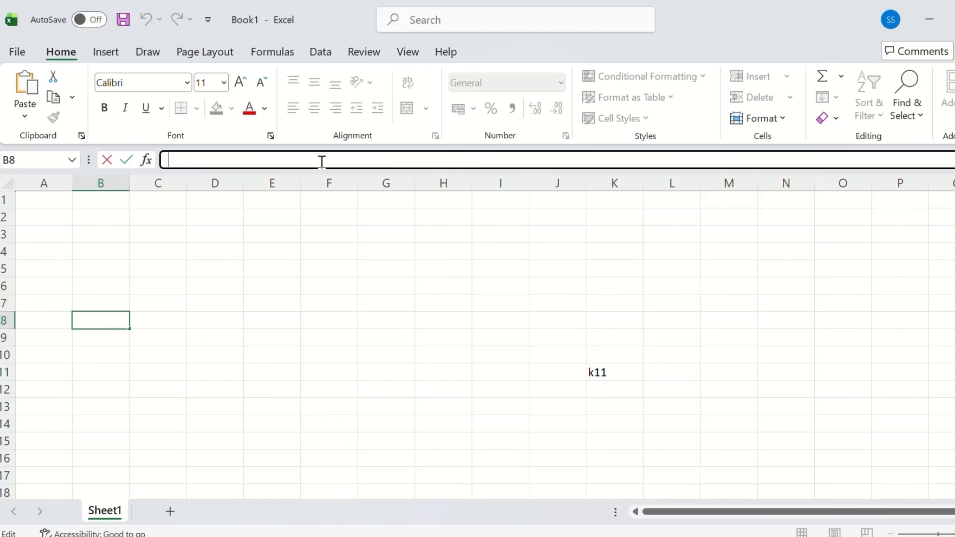
pyautogui.click(213, 272)
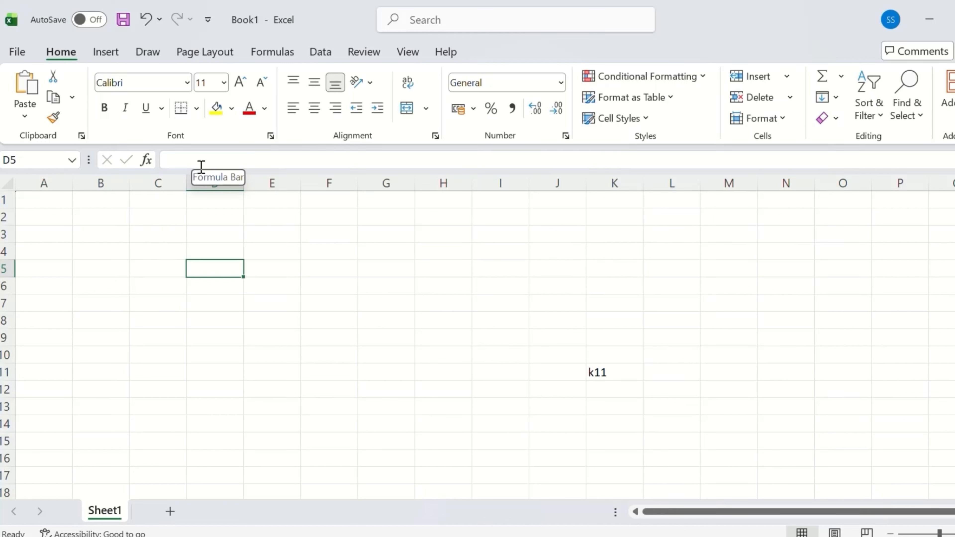
pyautogui.write('=')
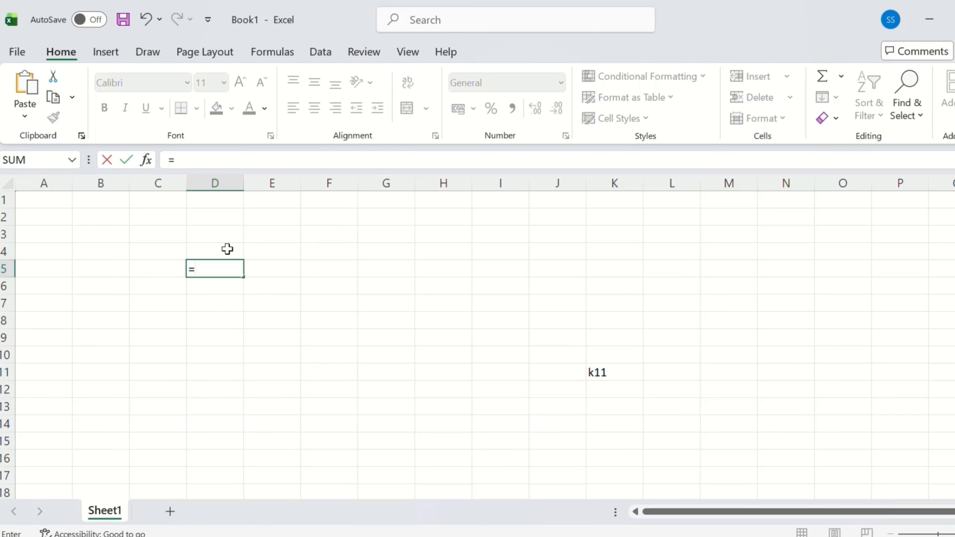
pyautogui.write('2*2')
pyautogui.press('Return')
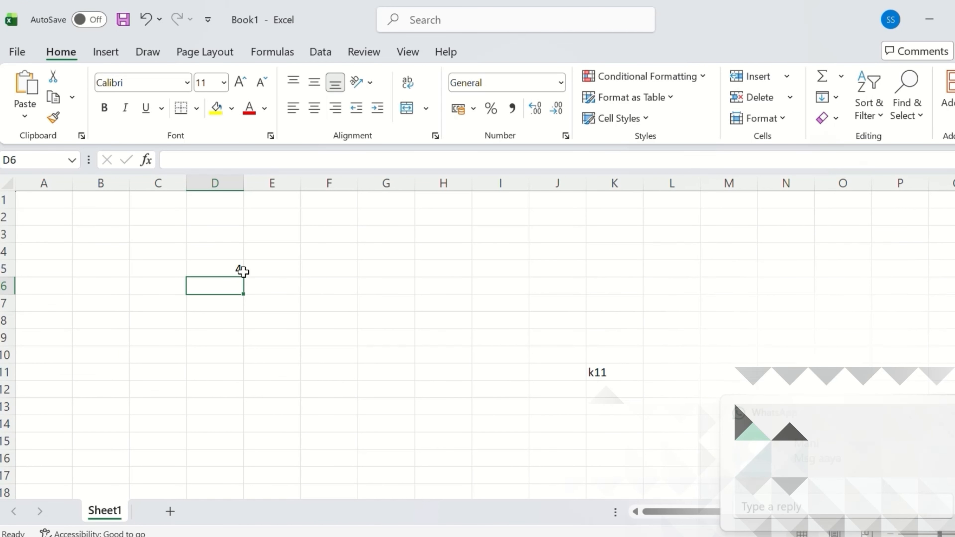
pyautogui.click(214, 264)
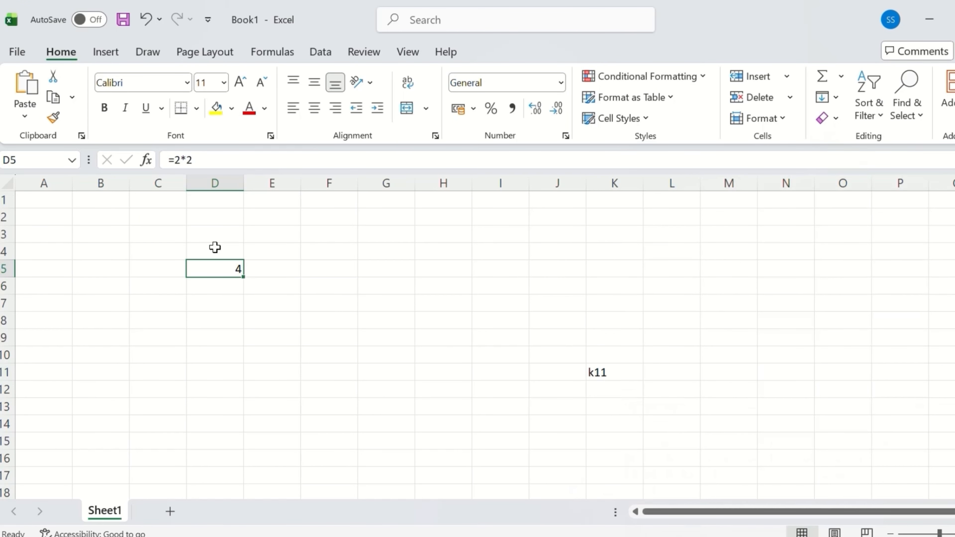
pyautogui.moveTo(199, 160); pyautogui.dragTo(161, 162)
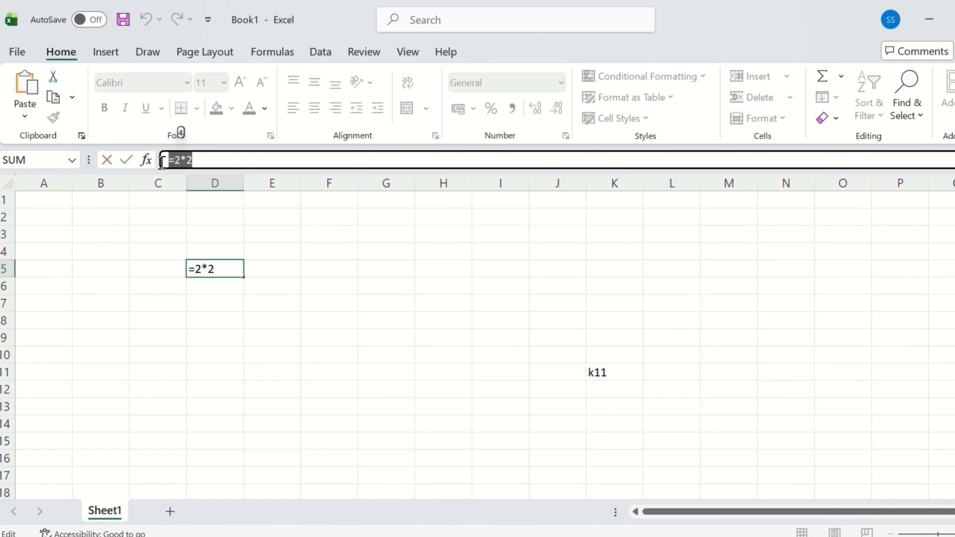
pyautogui.press('Return')
# Step: Adjust the sheet zoom with the status-bar slider to about 141%
pyautogui.keyDown('ctrl'); pyautogui.scroll(3, 475, 350); pyautogui.keyUp('ctrl')
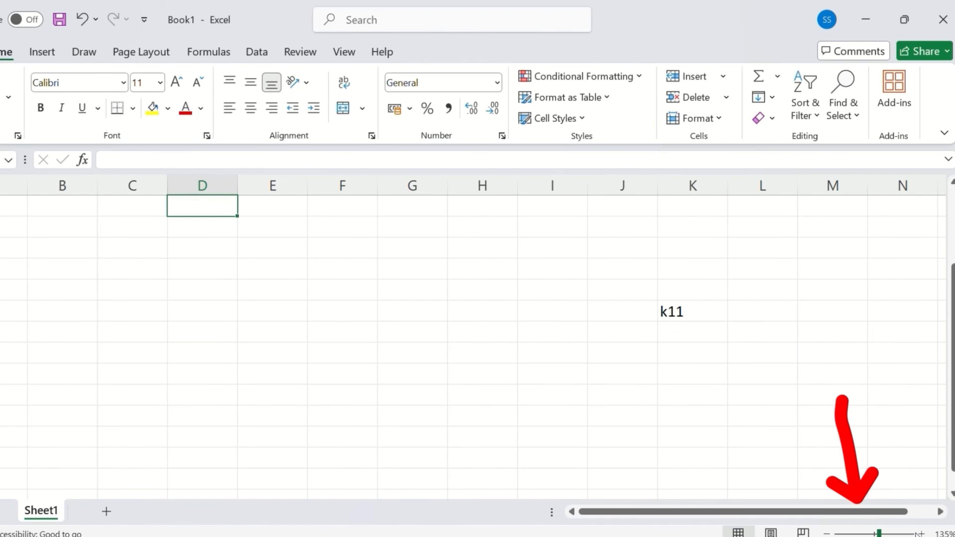
pyautogui.moveTo(879, 532)
pyautogui.mouseDown()
pyautogui.moveTo(889, 532)
pyautogui.moveTo(849, 531)
pyautogui.moveTo(871, 531)
pyautogui.mouseUp()
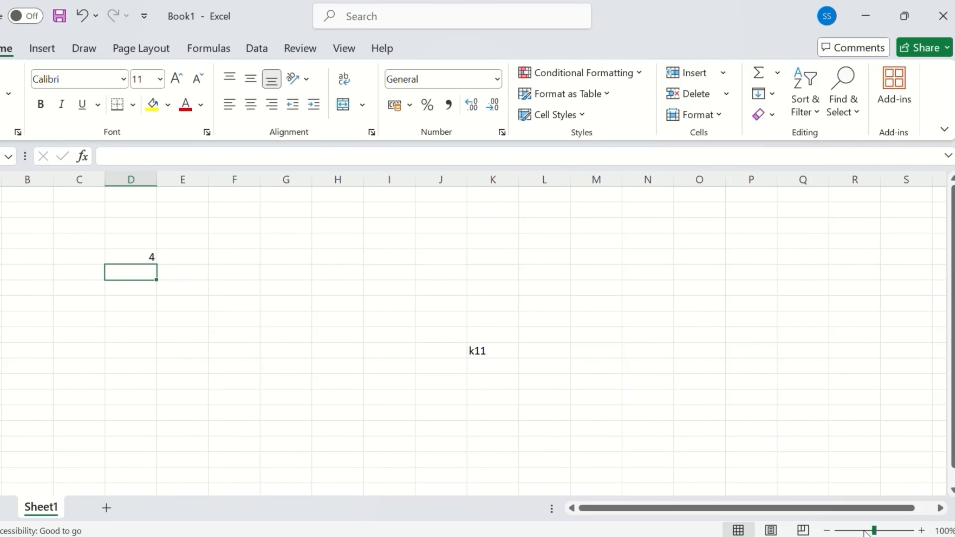
pyautogui.click(874, 531)
pyautogui.moveTo(873, 531)
pyautogui.mouseDown()
pyautogui.moveTo(896, 531)
pyautogui.moveTo(874, 531)
pyautogui.mouseUp()
# Step: In Page Break Preview, extend the print area from column K out to column U
pyautogui.click(770, 530)
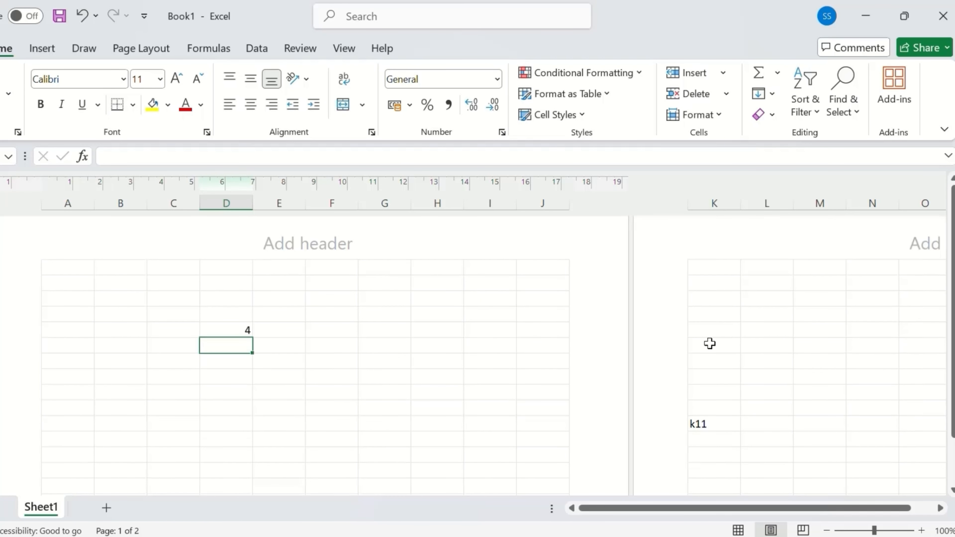
pyautogui.click(802, 530)
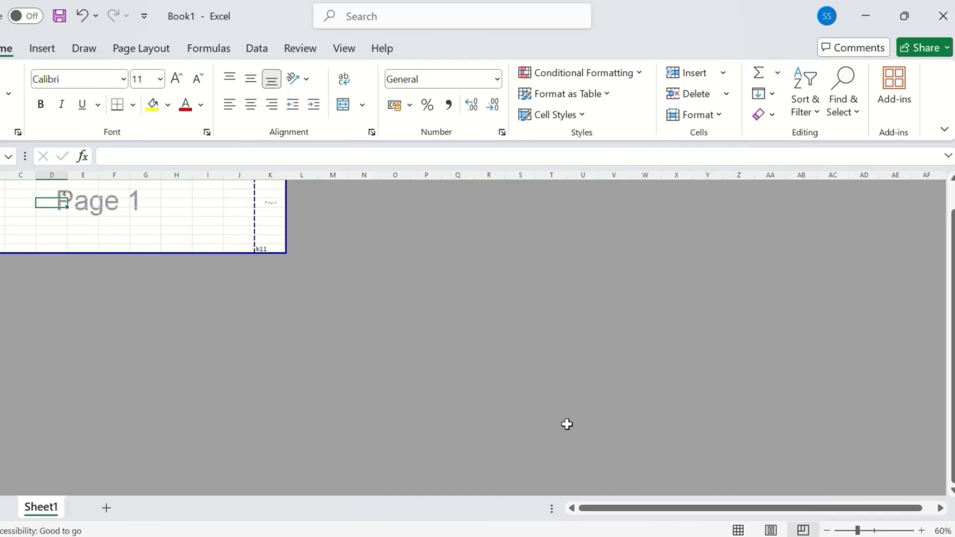
pyautogui.scroll(1, 496, 316)
pyautogui.moveTo(283, 279); pyautogui.dragTo(599, 391)
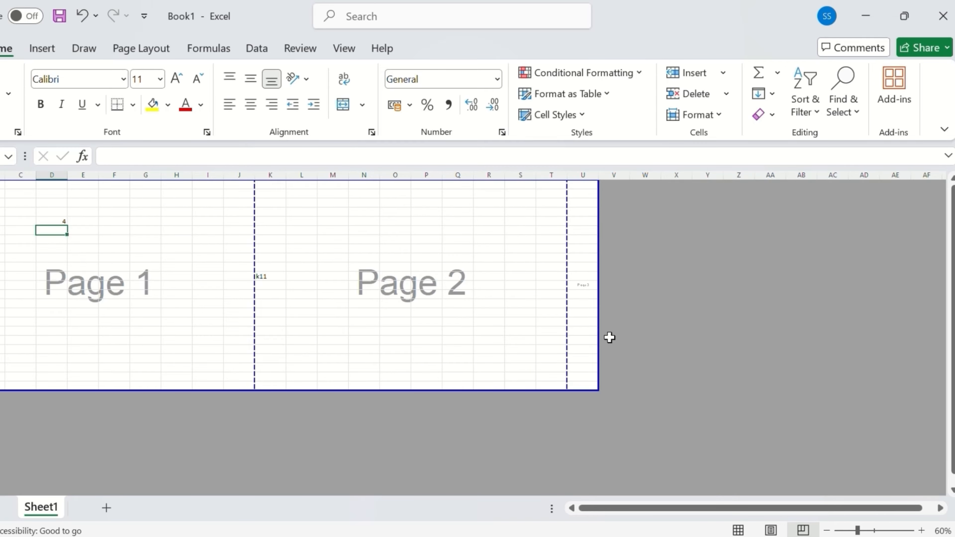
# Step: Return to Normal view and scroll over the sheet
pyautogui.click(738, 529)
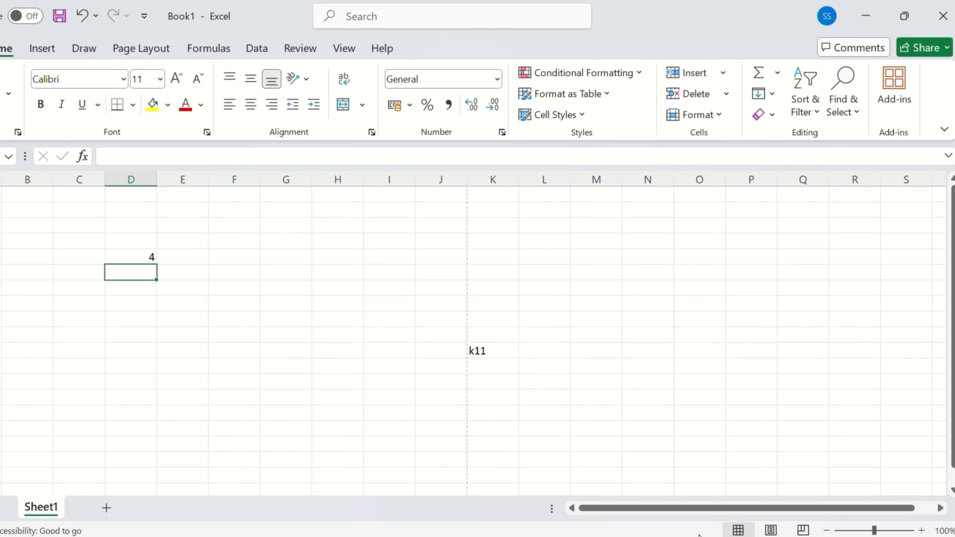
pyautogui.scroll(1, 341, 373)
pyautogui.scroll(-5, 341, 372)
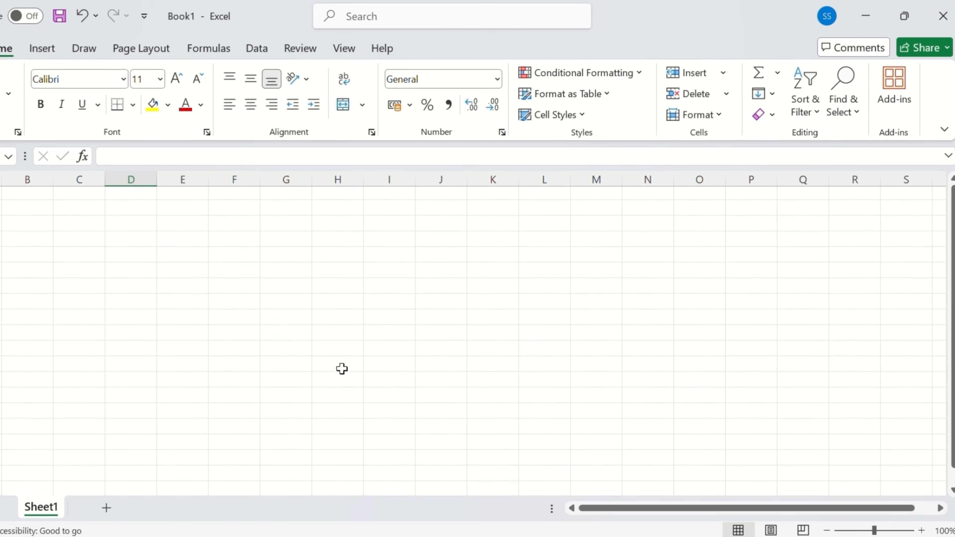
pyautogui.scroll(-10, 342, 368)
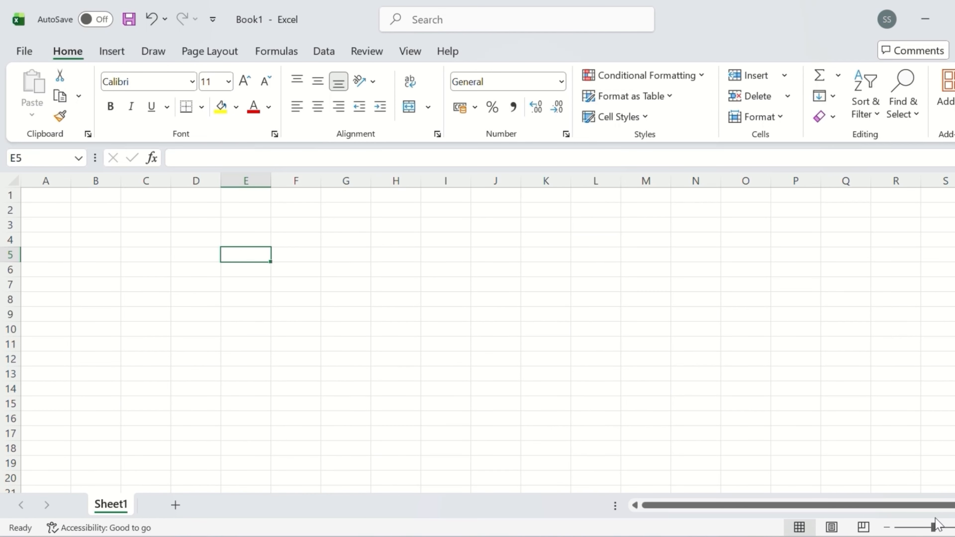
pyautogui.keyDown('ctrl'); pyautogui.scroll(2, 477, 333); pyautogui.keyUp('ctrl')
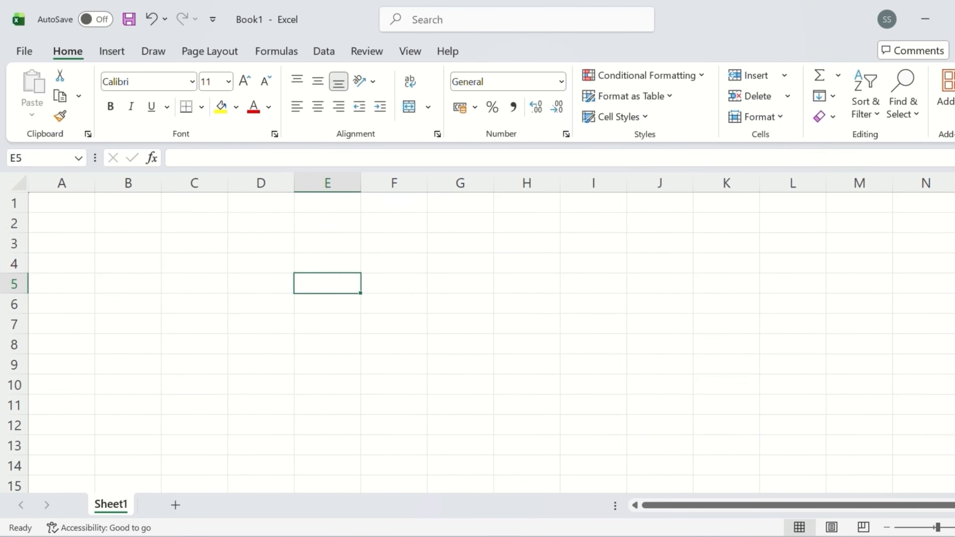
pyautogui.keyDown('ctrl'); pyautogui.scroll(1, 136, 207); pyautogui.keyUp('ctrl')
# Step: Enter the headings S.No, First name and Last Name in A1:C1
pyautogui.click(73, 206)
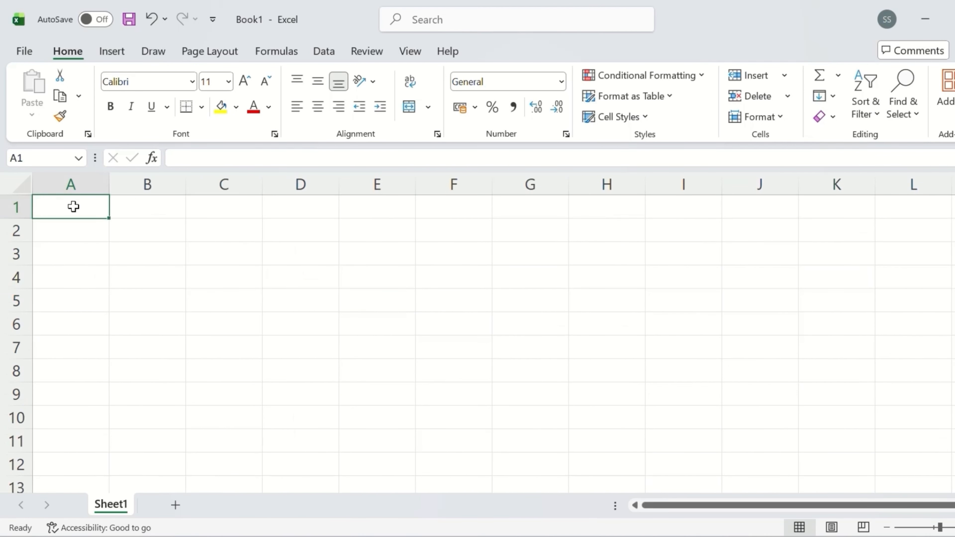
pyautogui.write('S.No')
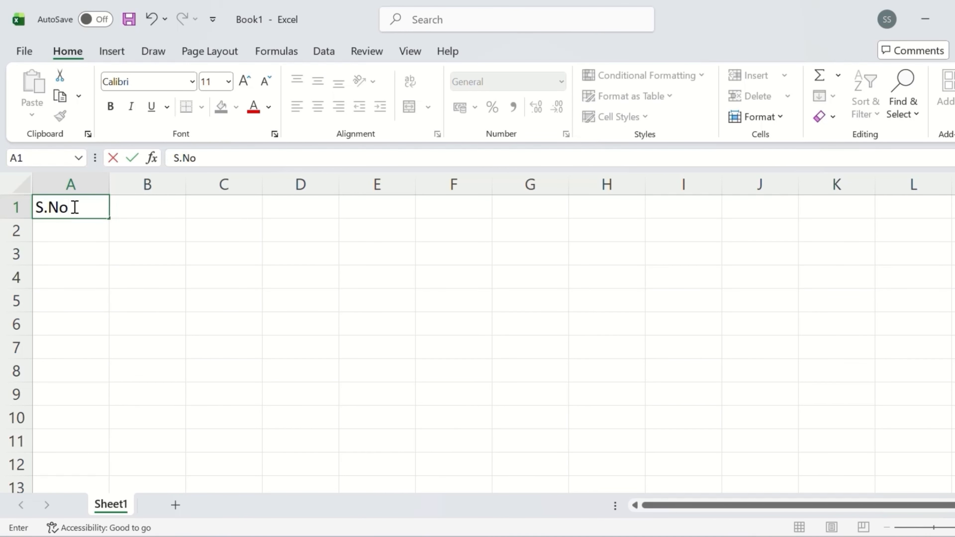
pyautogui.press('Return')
pyautogui.press('Up')
pyautogui.press('Right')
pyautogui.write('First')
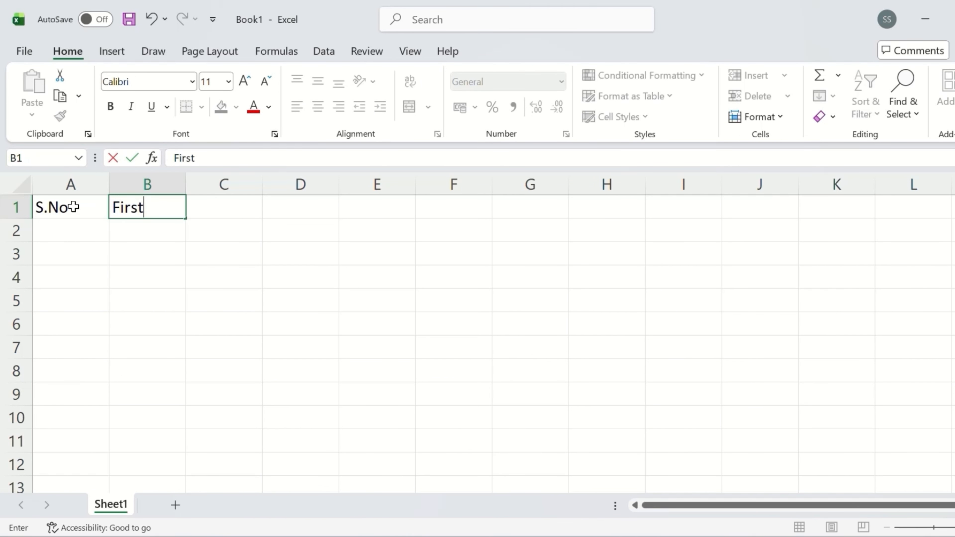
pyautogui.write(' name')
pyautogui.press('Tab')
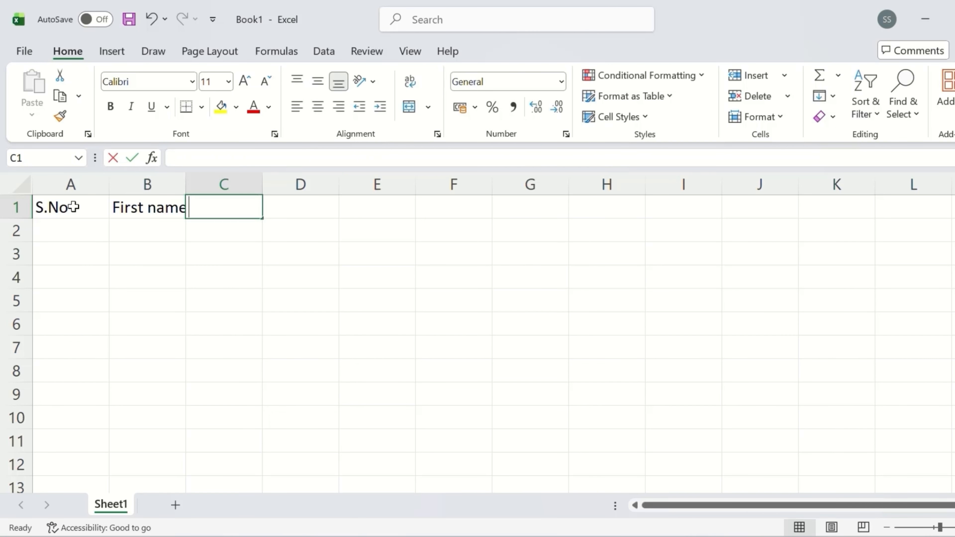
pyautogui.write('Last Name')
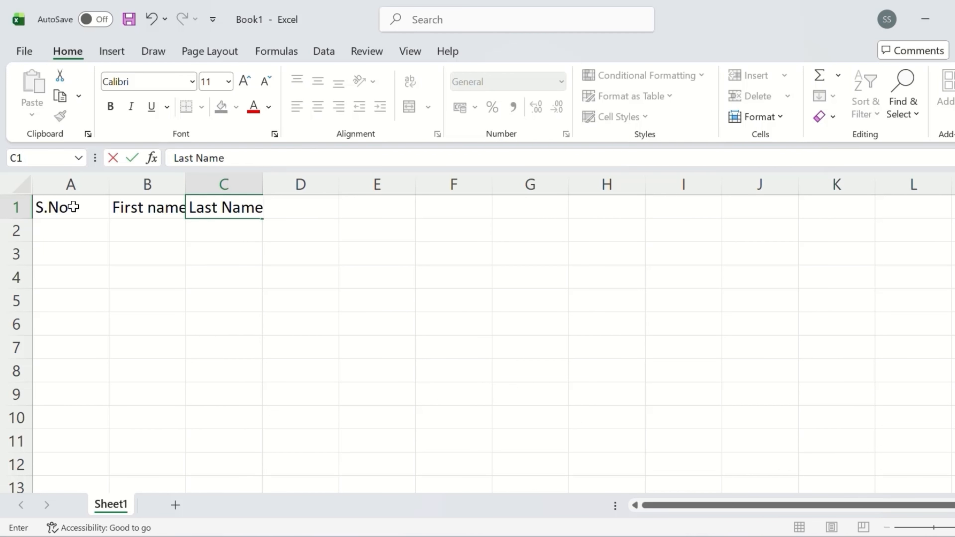
pyautogui.press('Left')
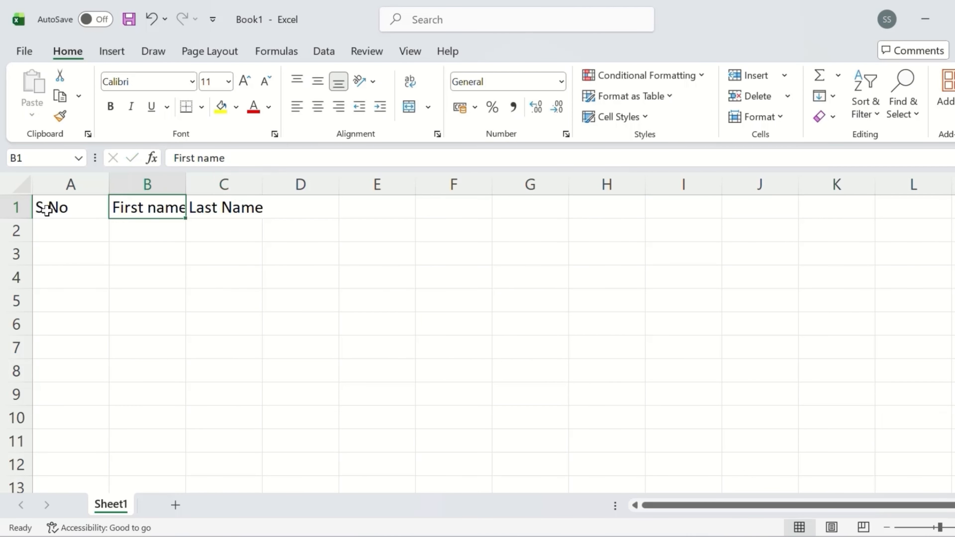
# Step: Correct the B1 heading to 'First Name' with a capital N
pyautogui.doubleClick(160, 209)
pyautogui.press('BackSpace')
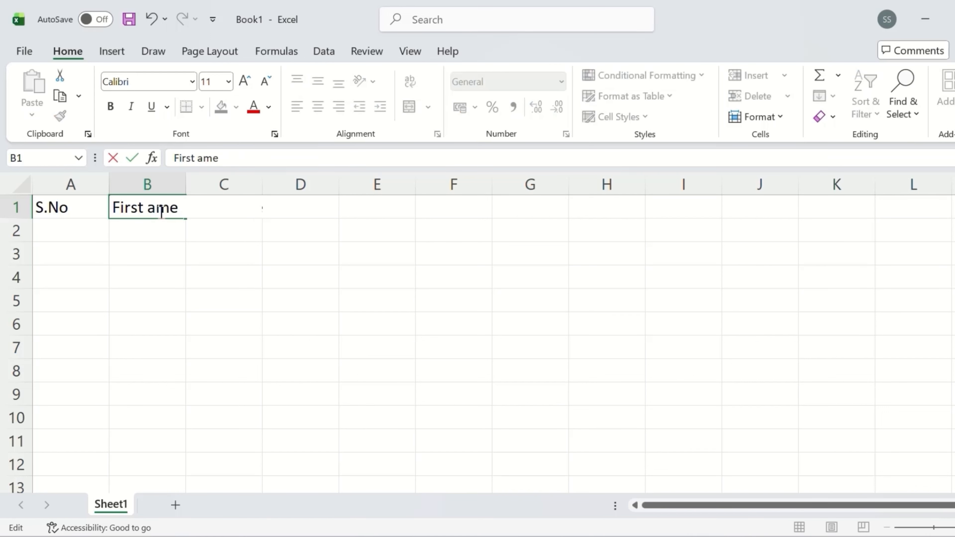
pyautogui.write('N')
pyautogui.click(286, 204)
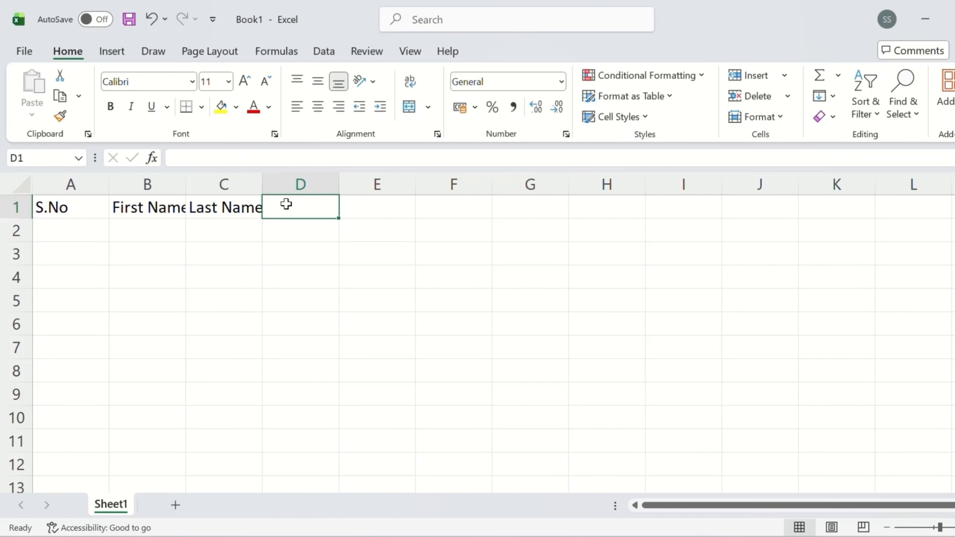
# Step: Add the headings Date of Joining, Department and Salary in D1:F1
pyautogui.doubleClick(288, 205)
pyautogui.write('Date')
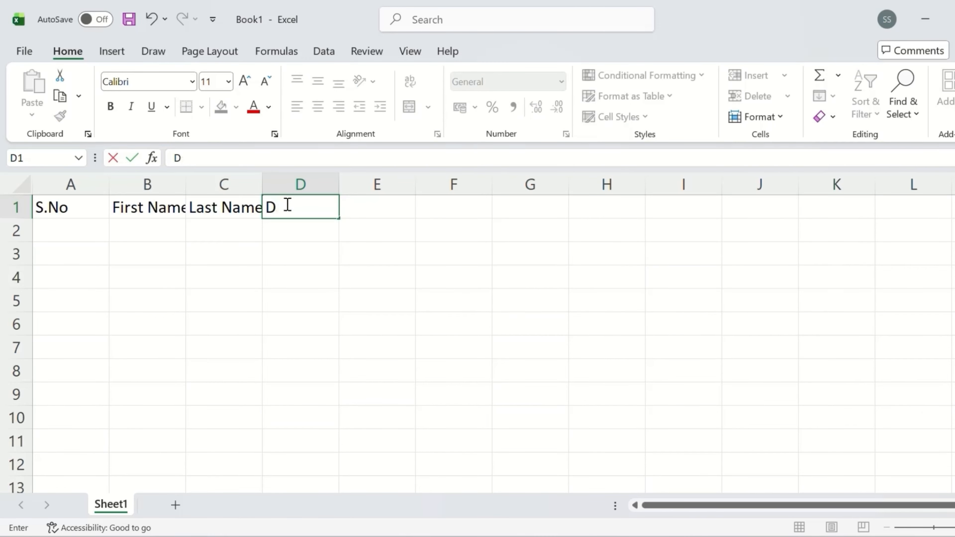
pyautogui.write('ate of Joining')
pyautogui.press('Tab')
pyautogui.write('Department')
pyautogui.press('Tab')
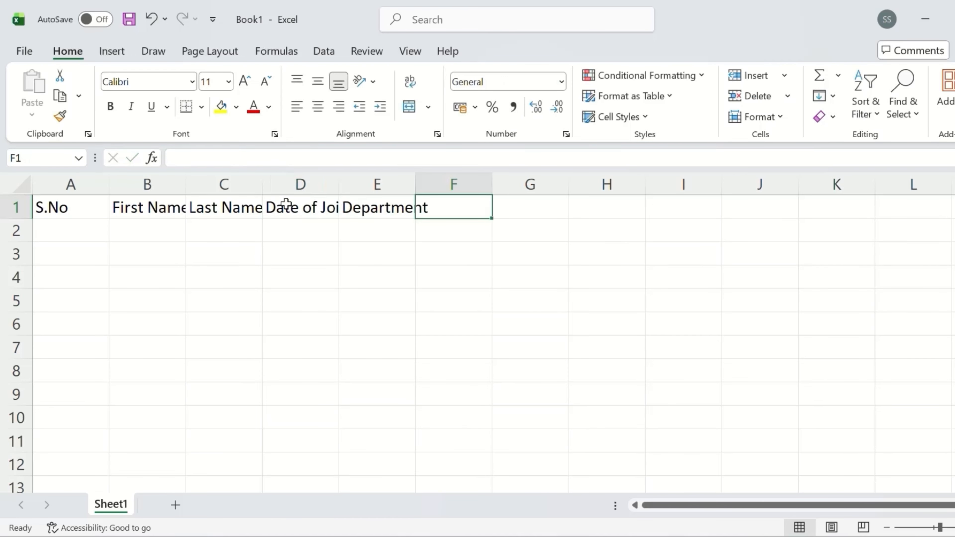
pyautogui.press('BackSpace')
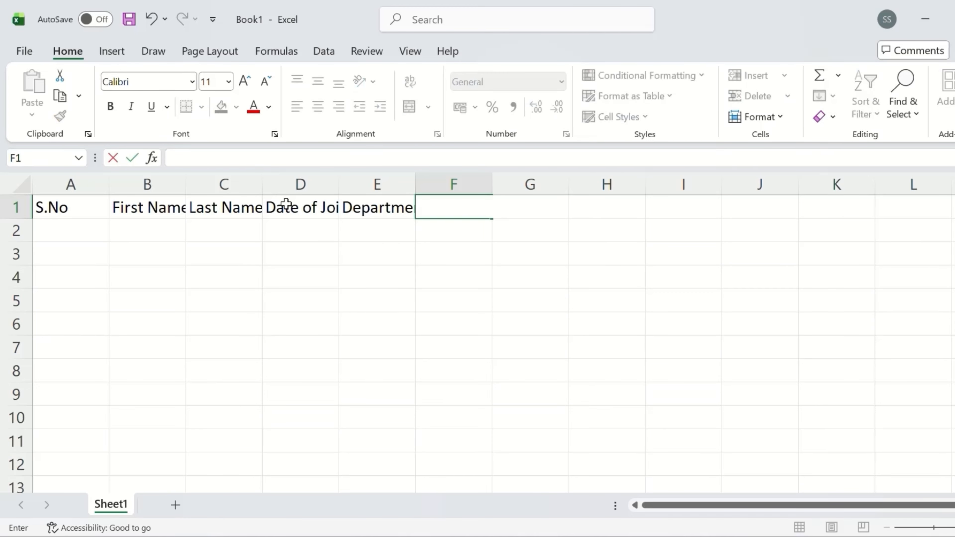
pyautogui.write('Salary')
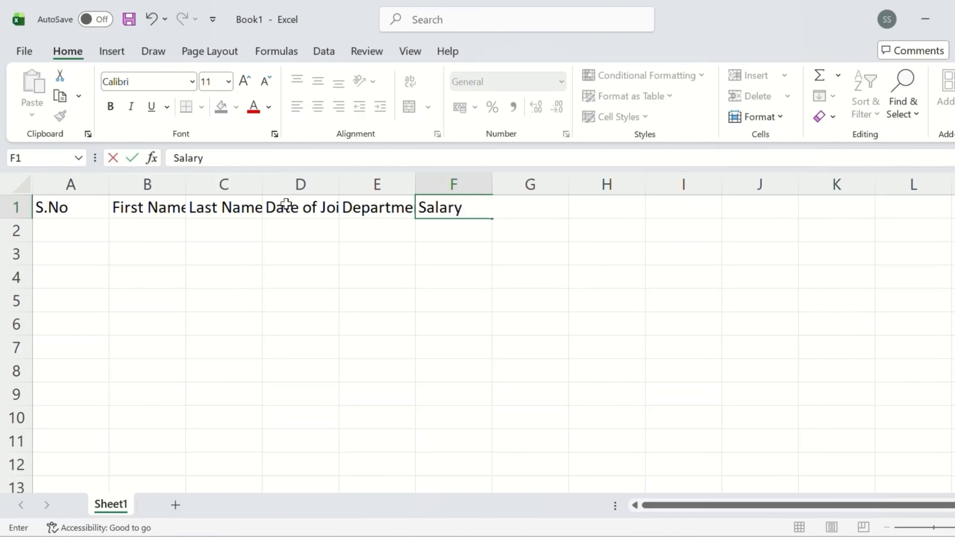
pyautogui.press('Return')
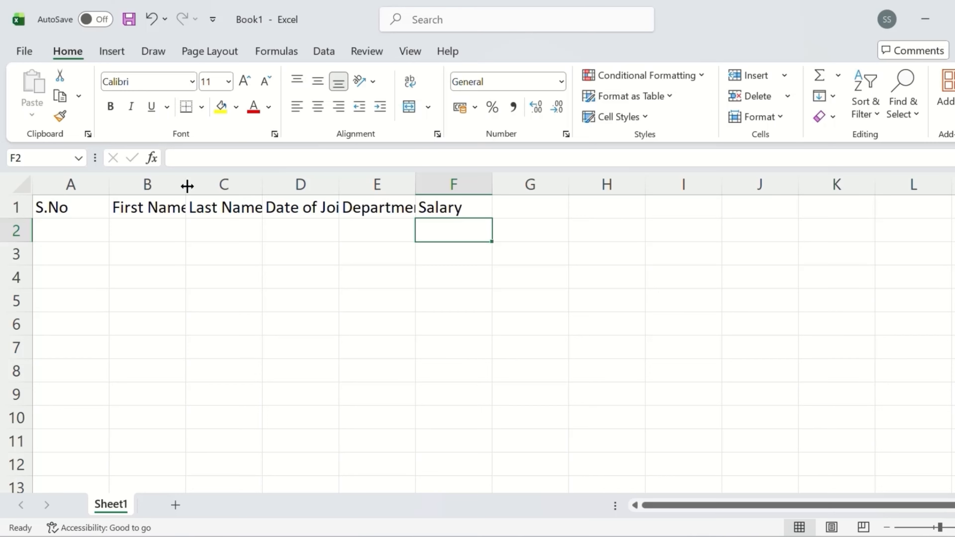
# Step: Manually resize column B to fit the First Name heading
pyautogui.moveTo(186, 184); pyautogui.dragTo(184, 184)
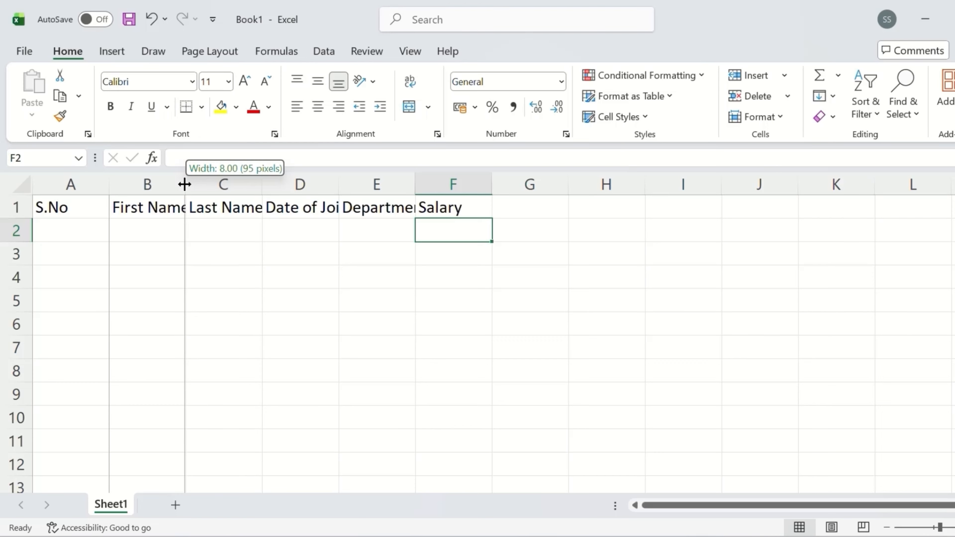
pyautogui.moveTo(184, 184); pyautogui.dragTo(233, 188)
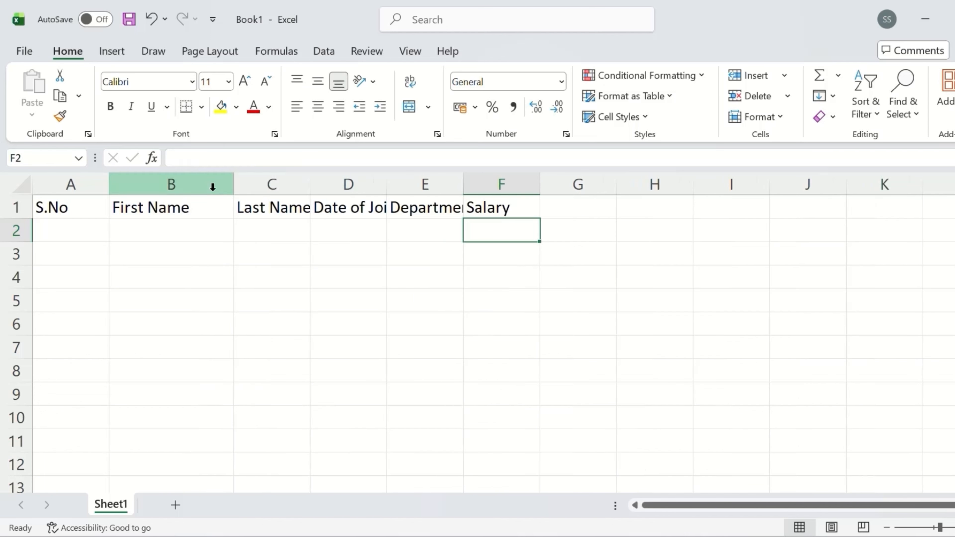
pyautogui.click(219, 208)
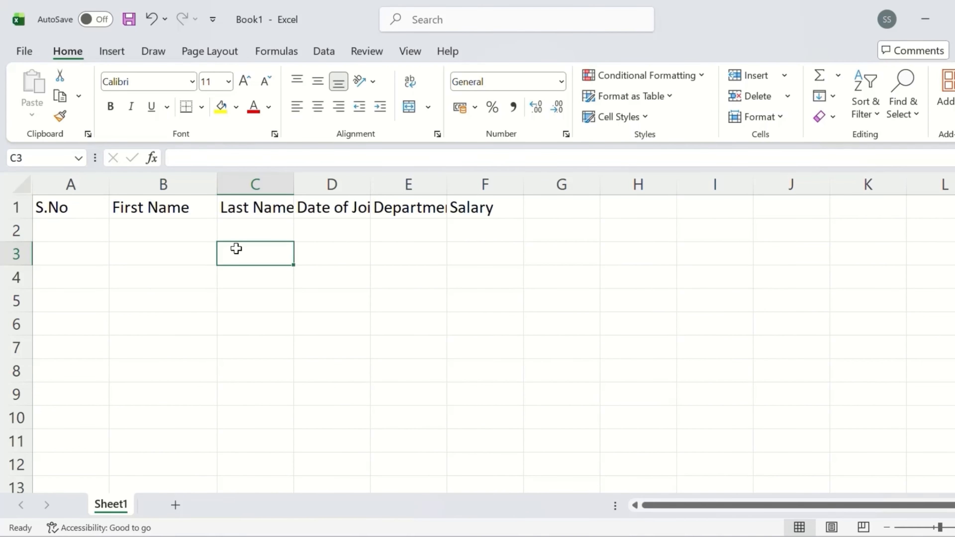
pyautogui.moveTo(217, 184); pyautogui.dragTo(206, 185)
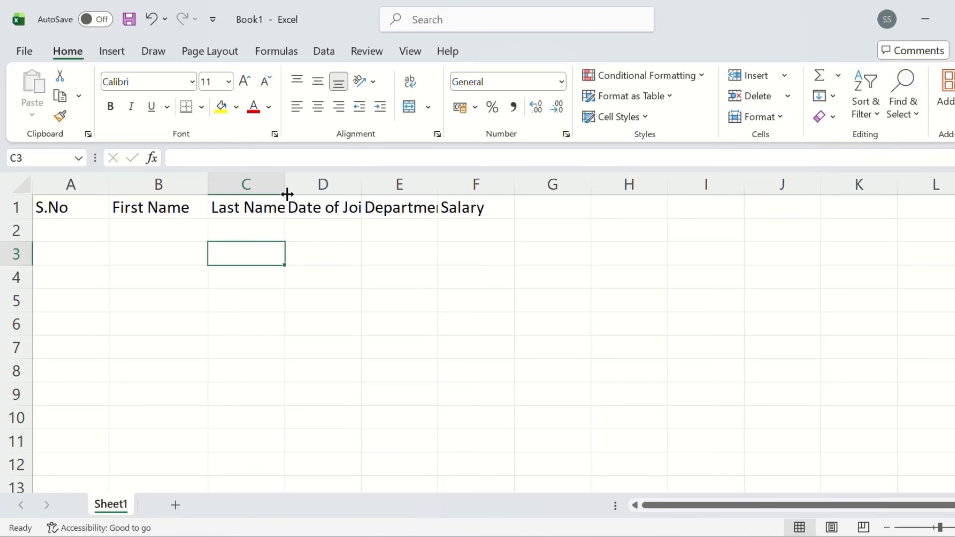
# Step: AutoFit columns C, D, E, B and A to their heading widths
pyautogui.doubleClick(283, 181)
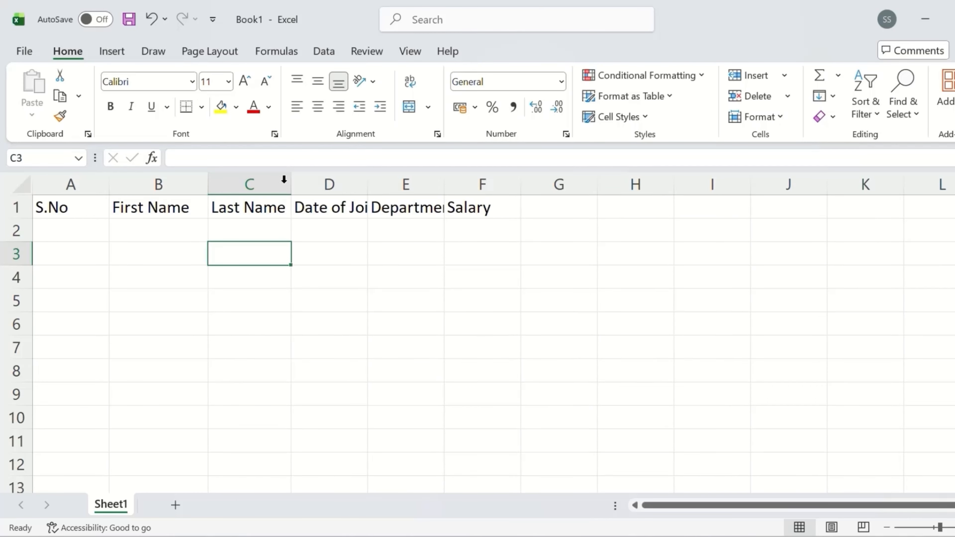
pyautogui.click(278, 190)
pyautogui.doubleClick(367, 187)
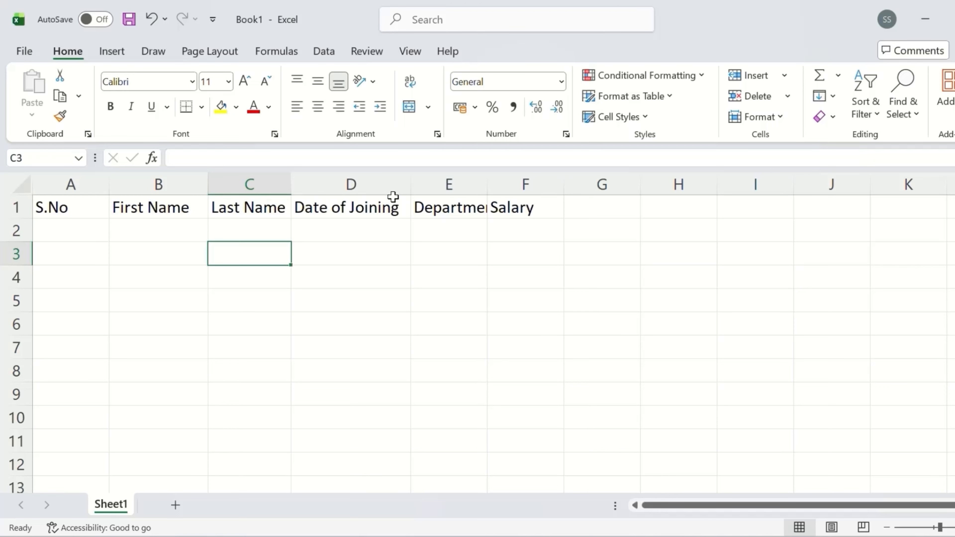
pyautogui.doubleClick(485, 184)
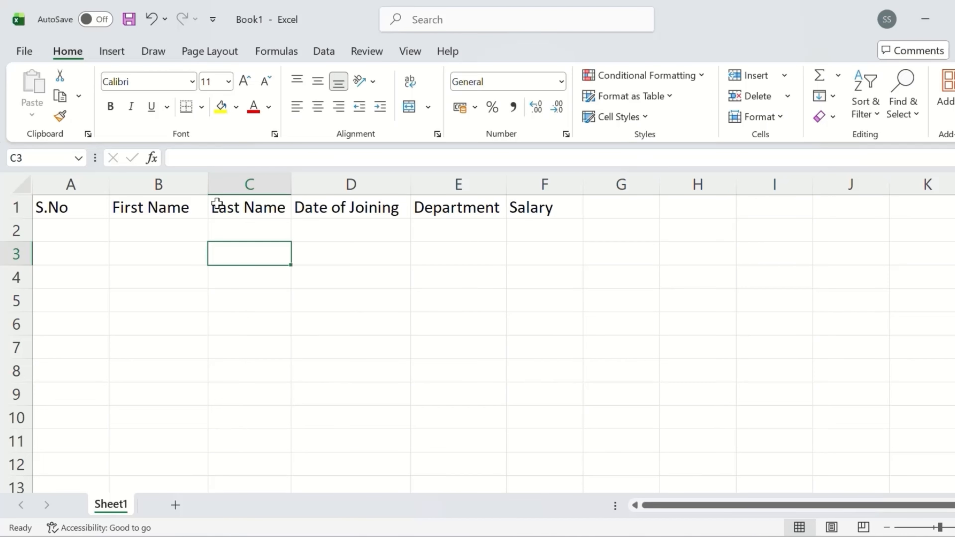
pyautogui.doubleClick(206, 184)
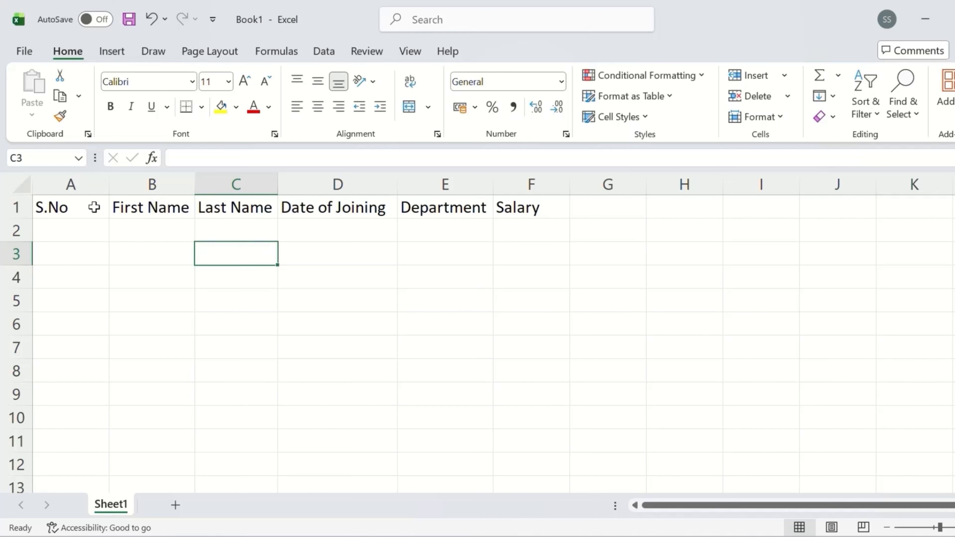
pyautogui.doubleClick(109, 183)
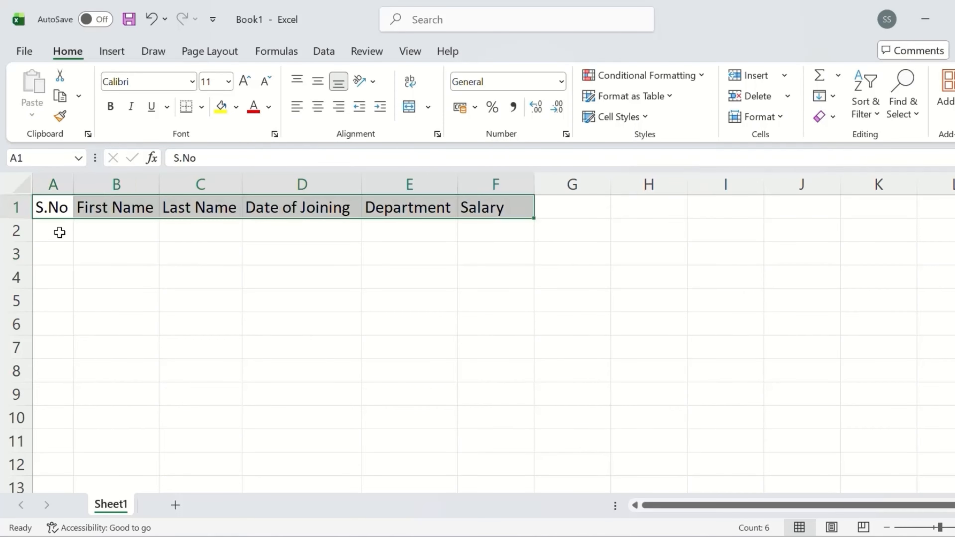
# Step: Enter serial number 1 in A2 and 2 in A3, then reselect A2
pyautogui.click(60, 233)
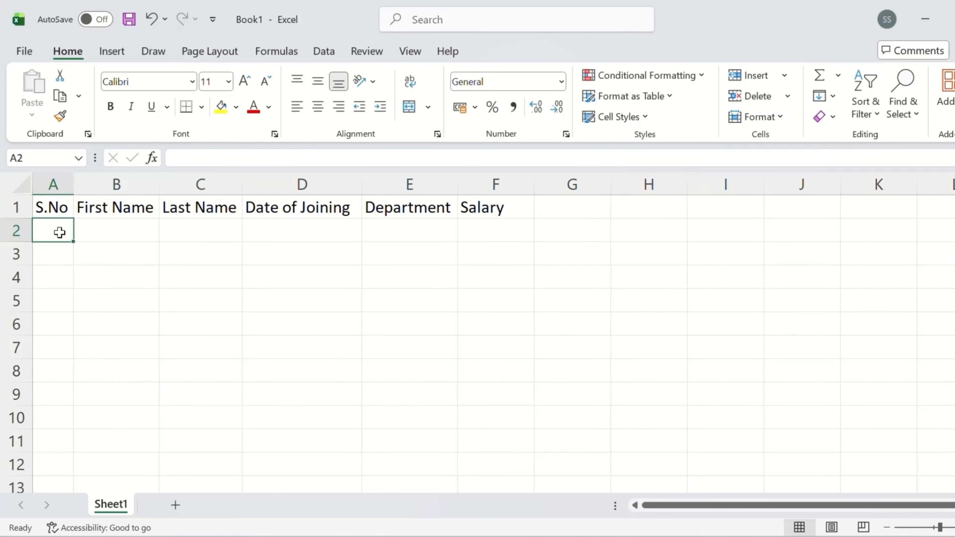
pyautogui.write('1')
pyautogui.press('Return')
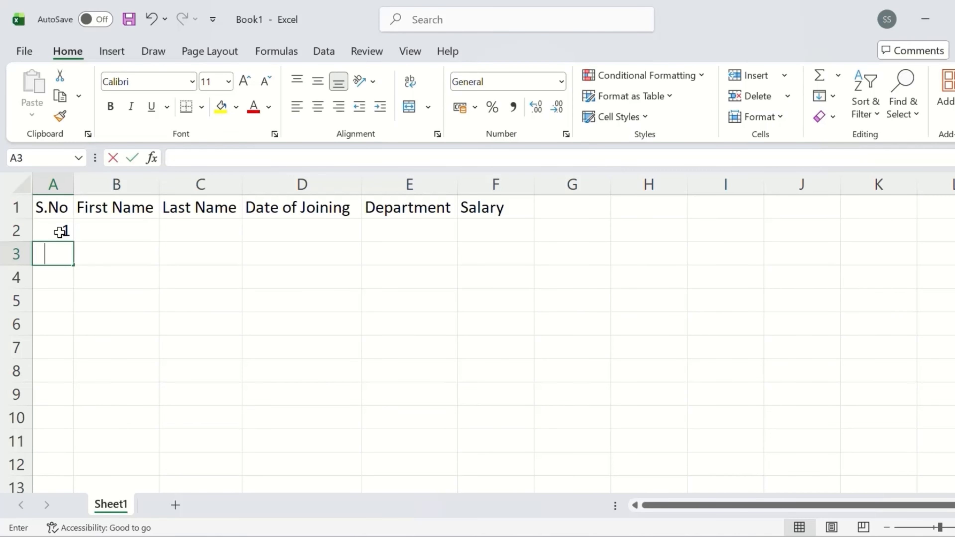
pyautogui.write('2')
pyautogui.press('Return')
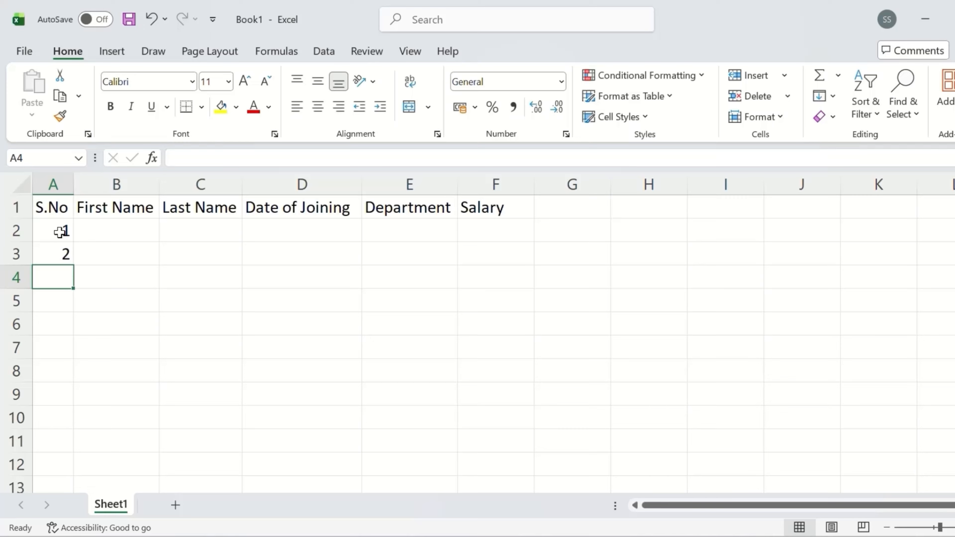
pyautogui.moveTo(57, 232)
pyautogui.mouseDown()
pyautogui.moveTo(56, 244)
pyautogui.moveTo(57, 232)
pyautogui.mouseUp()
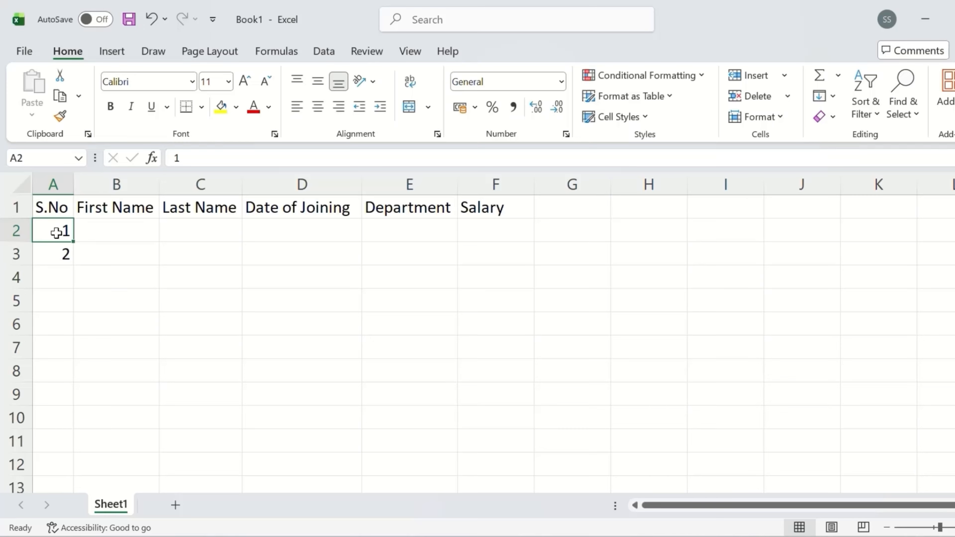
pyautogui.click(100, 234)
pyautogui.click(61, 235)
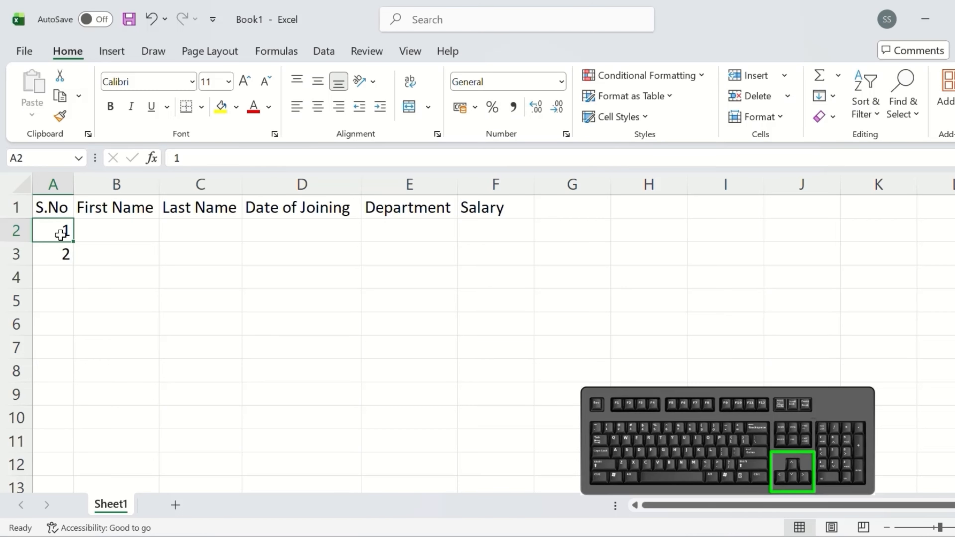
pyautogui.hotkey('shift', 'Down')
pyautogui.hotkey('shift', 'Down')
pyautogui.hotkey('shift', 'Down')
pyautogui.hotkey('shift', 'Down')
pyautogui.hotkey('shift', 'Down')
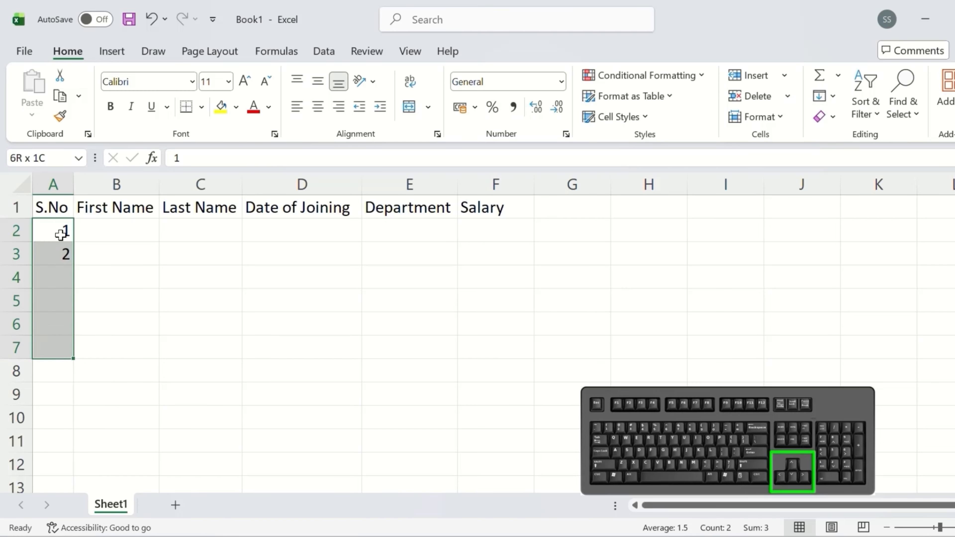
pyautogui.hotkey('shift', 'Down')
pyautogui.hotkey('shift', 'Down')
pyautogui.hotkey('shift', 'Down')
pyautogui.hotkey('shift', 'Down')
pyautogui.hotkey('shift', 'Down')
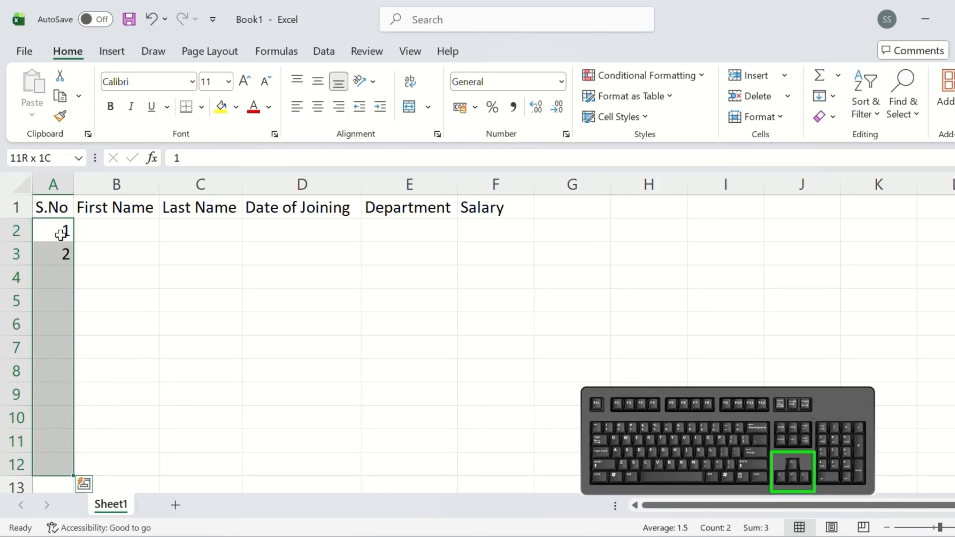
pyautogui.hotkey('shift', 'Down')
pyautogui.hotkey('shift', 'Down')
pyautogui.hotkey('shift', 'Down')
pyautogui.hotkey('shift', 'Down')
pyautogui.hotkey('shift', 'Down')
pyautogui.hotkey('shift', 'Down')
pyautogui.hotkey('shift', 'Down')
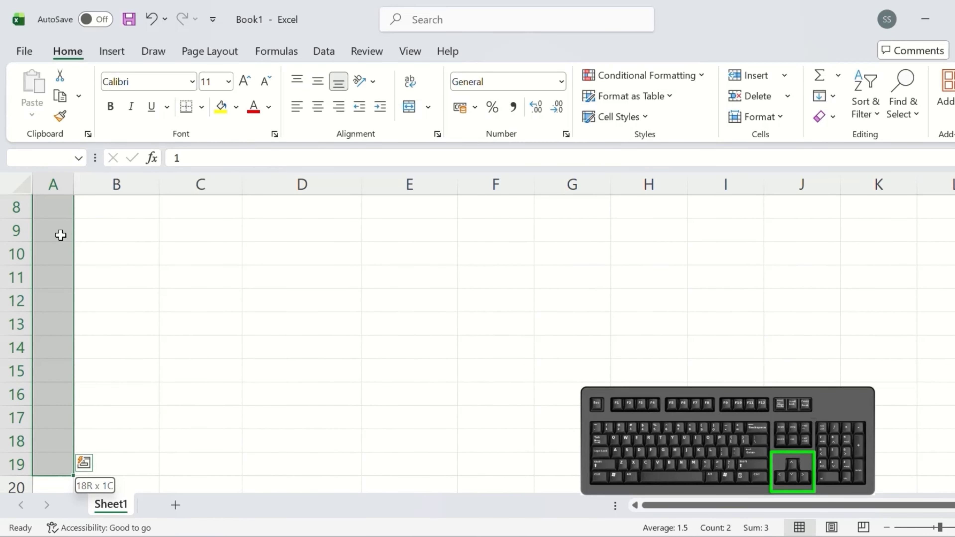
pyautogui.hotkey('shift', 'Up')
pyautogui.hotkey('shift', 'Up')
pyautogui.hotkey('shift', 'Up')
pyautogui.hotkey('shift', 'Up')
pyautogui.hotkey('shift', 'Up')
pyautogui.hotkey('shift', 'Up')
pyautogui.hotkey('shift', 'Up')
pyautogui.hotkey('shift', 'Up')
pyautogui.hotkey('shift', 'Up')
pyautogui.hotkey('shift', 'Up')
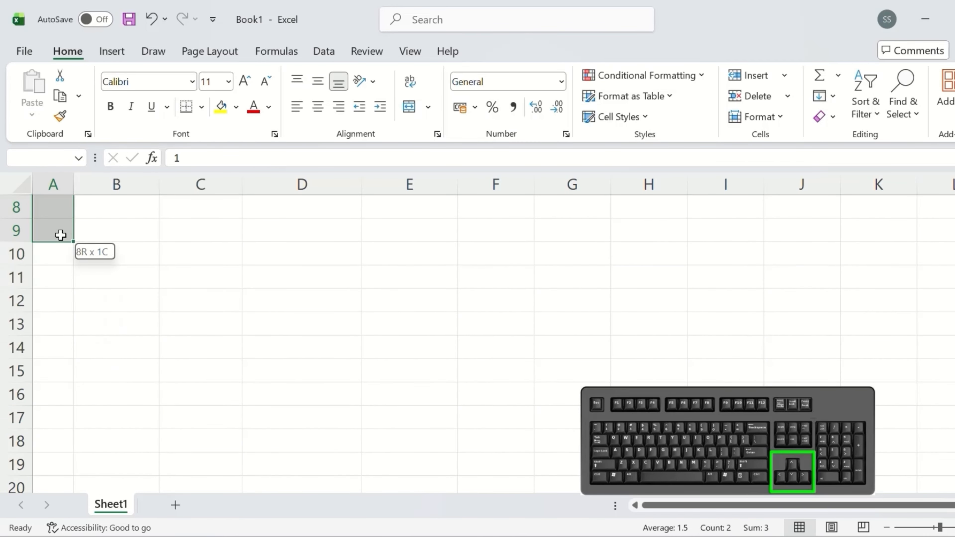
pyautogui.hotkey('shift', 'Up')
pyautogui.hotkey('shift', 'Up')
pyautogui.hotkey('shift', 'Up')
pyautogui.hotkey('shift', 'Up')
pyautogui.hotkey('shift', 'Up')
pyautogui.hotkey('shift', 'Up')
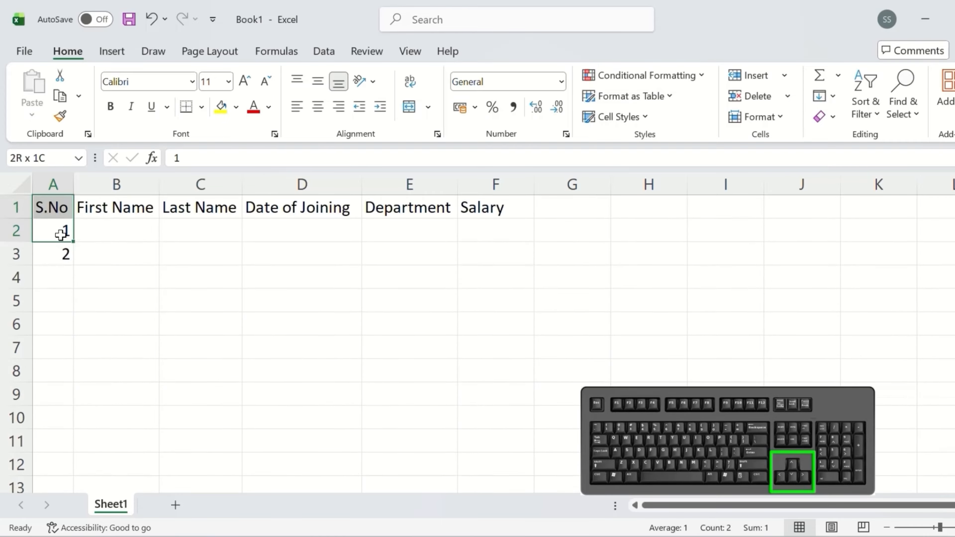
pyautogui.hotkey('shift', 'Down')
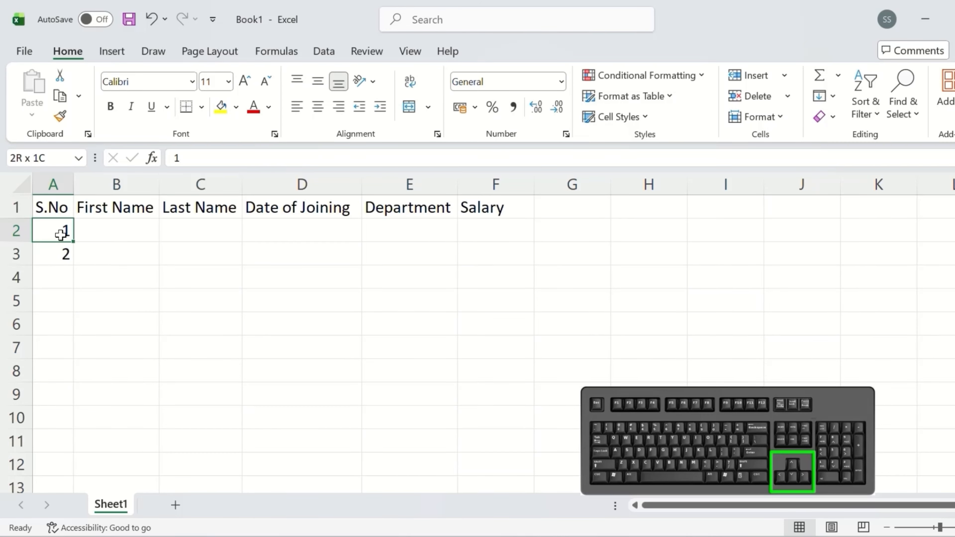
pyautogui.hotkey('shift', 'Right')
pyautogui.hotkey('shift', 'Right')
pyautogui.hotkey('shift', 'Right')
pyautogui.hotkey('shift', 'Right')
pyautogui.hotkey('shift', 'Right')
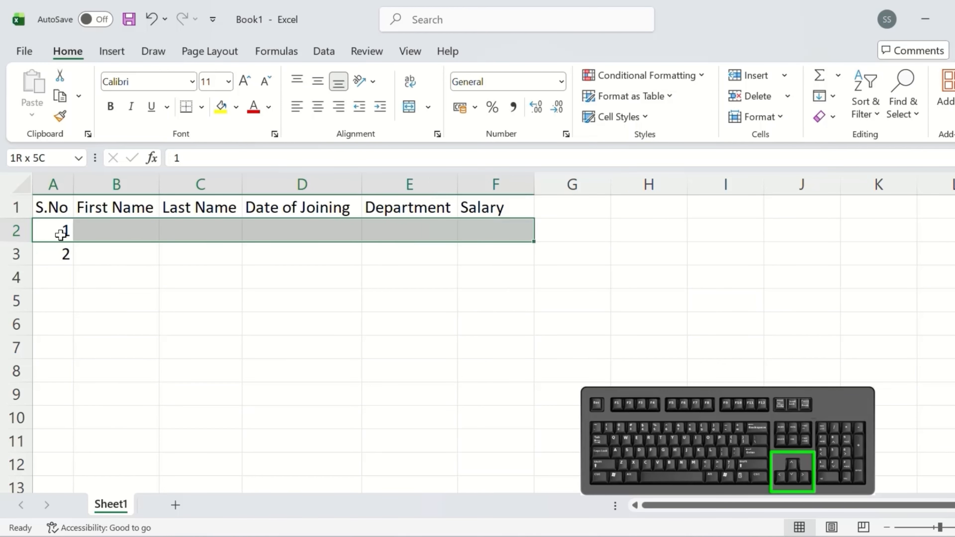
pyautogui.hotkey('shift', 'Right')
pyautogui.hotkey('shift', 'Right')
pyautogui.hotkey('shift', 'Right')
pyautogui.hotkey('shift', 'Right')
pyautogui.hotkey('shift', 'Right')
pyautogui.hotkey('shift', 'Right')
pyautogui.hotkey('shift', 'Right')
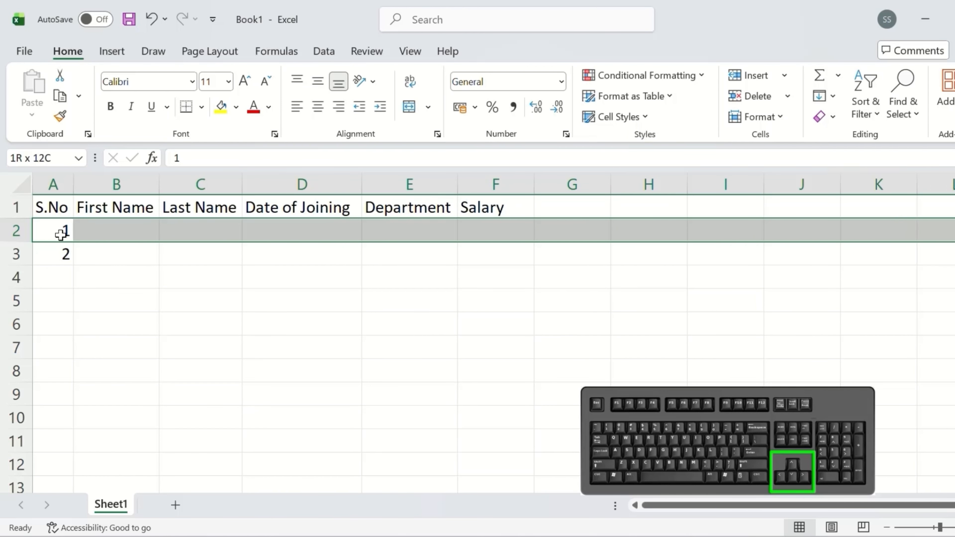
pyautogui.hotkey('shift', 'Down')
pyautogui.hotkey('shift', 'Down')
pyautogui.hotkey('shift', 'Down')
pyautogui.hotkey('shift', 'Down')
pyautogui.hotkey('shift', 'Down')
pyautogui.hotkey('shift', 'Down')
pyautogui.hotkey('shift', 'Down')
pyautogui.hotkey('shift', 'Down')
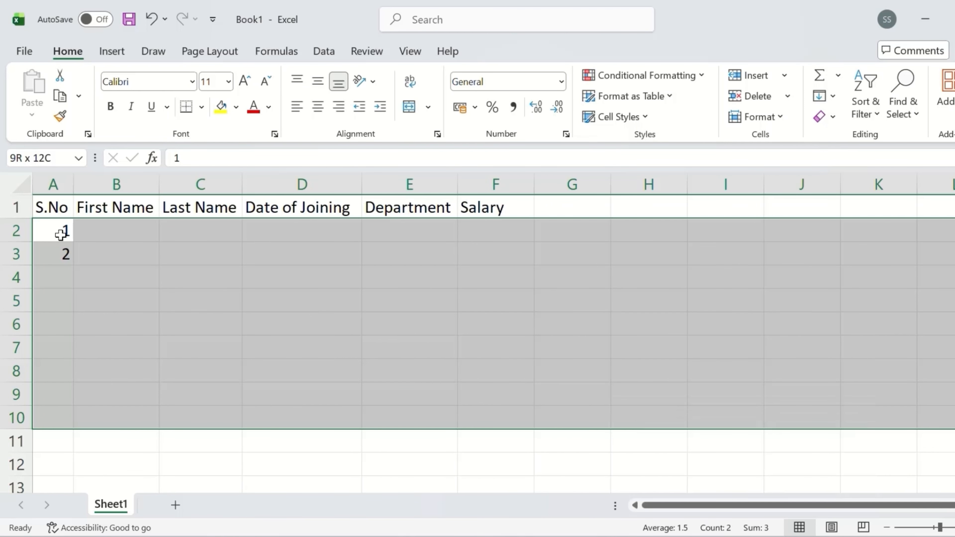
pyautogui.click(165, 255)
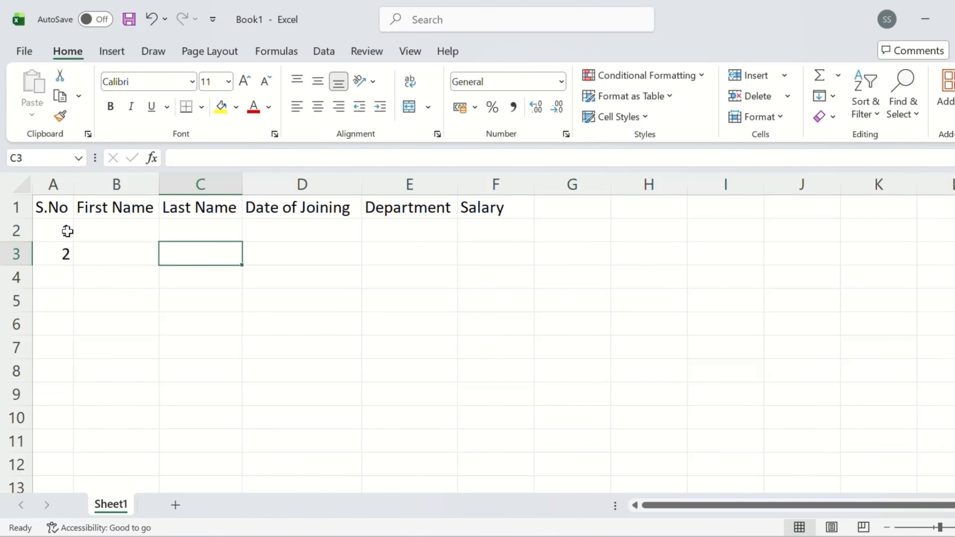
# Step: Extend the 1, 2 in A2:A3 with the fill handle into a 1–10 series down to A11
pyautogui.click(57, 227)
pyautogui.moveTo(56, 228); pyautogui.dragTo(55, 249)
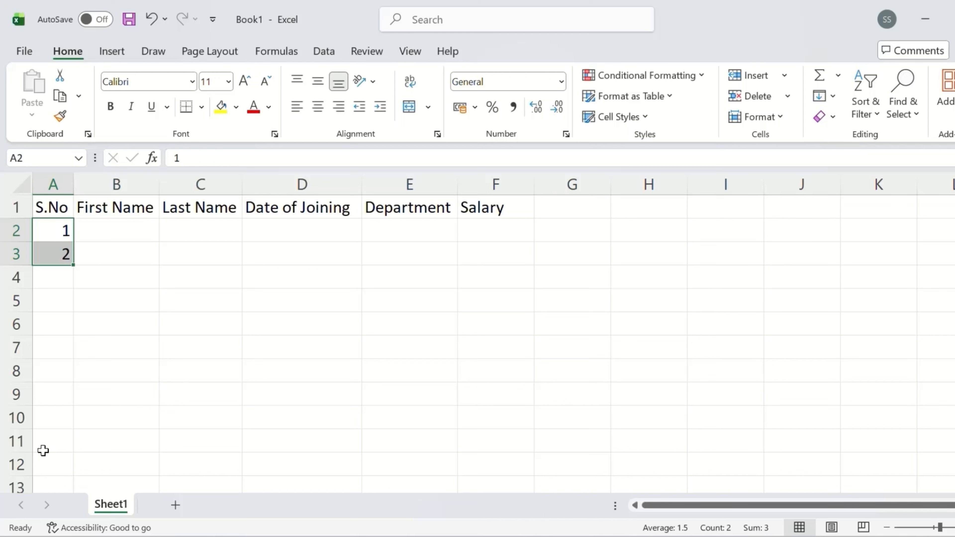
pyautogui.click(44, 282)
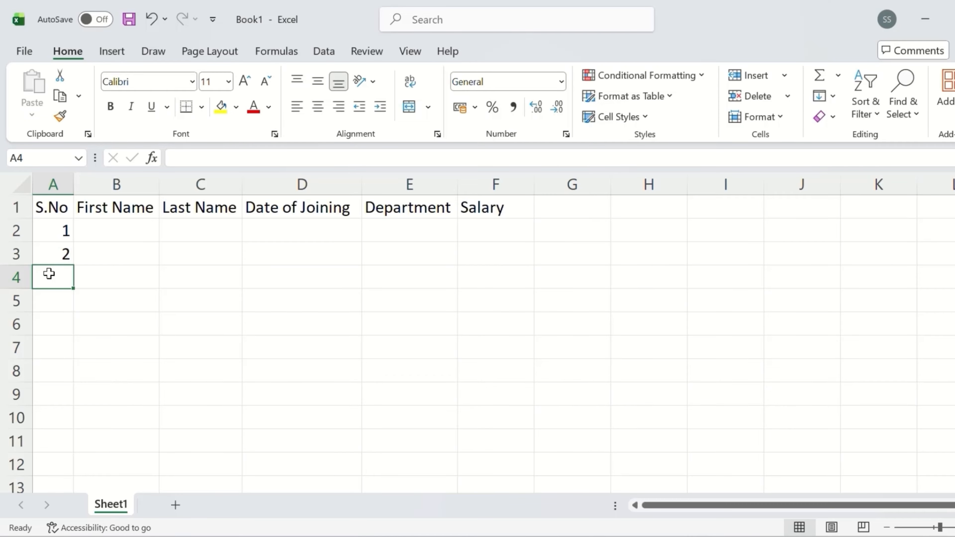
pyautogui.moveTo(64, 229); pyautogui.dragTo(66, 263)
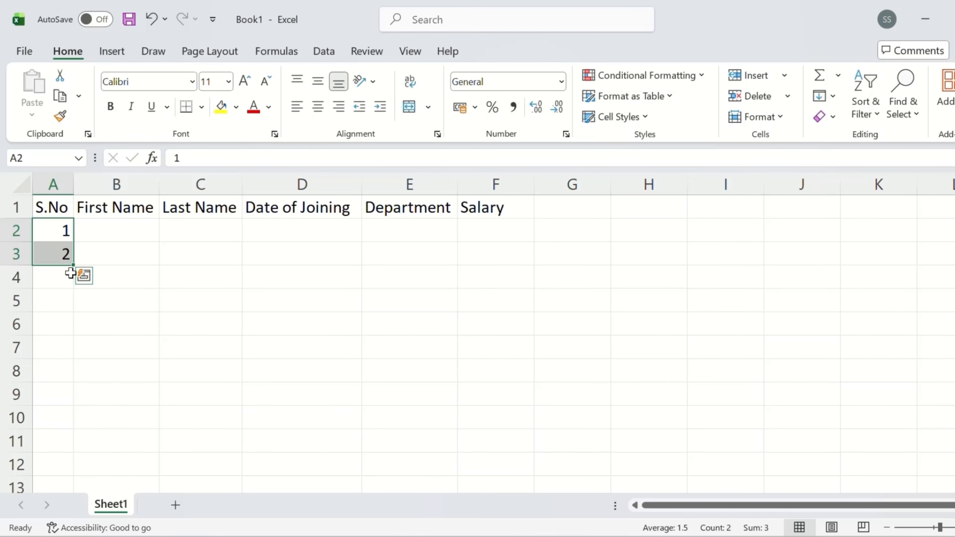
pyautogui.keyDown('ctrl'); pyautogui.scroll(2, 72, 265); pyautogui.keyUp('ctrl')
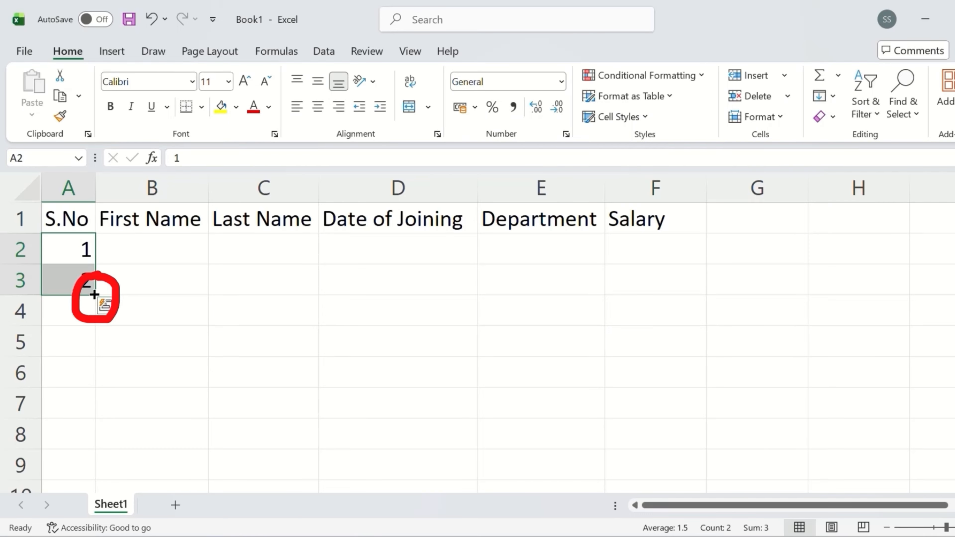
pyautogui.moveTo(94, 294); pyautogui.dragTo(94, 359)
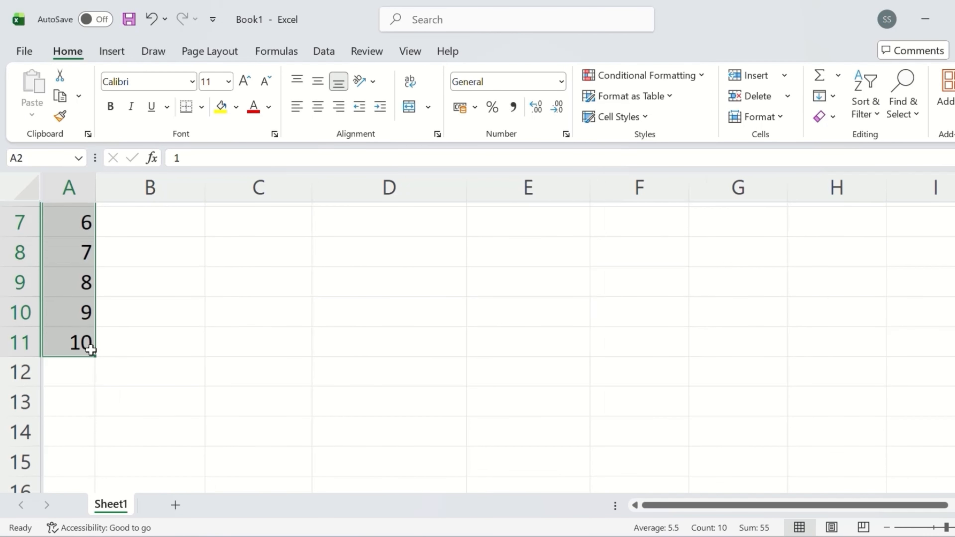
pyautogui.keyDown('ctrl'); pyautogui.scroll(-3, 90, 350); pyautogui.keyUp('ctrl')
pyautogui.scroll(1, 90, 340)
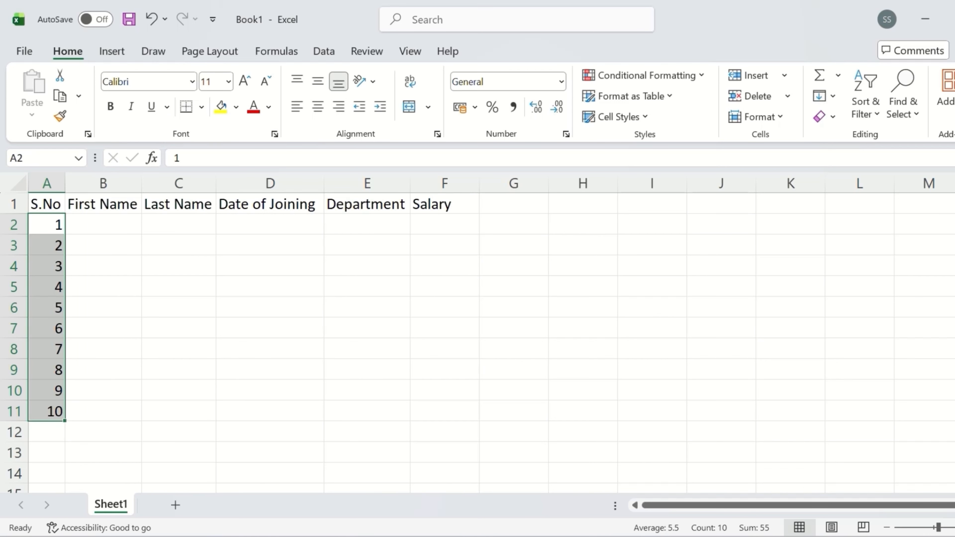
pyautogui.click(279, 288)
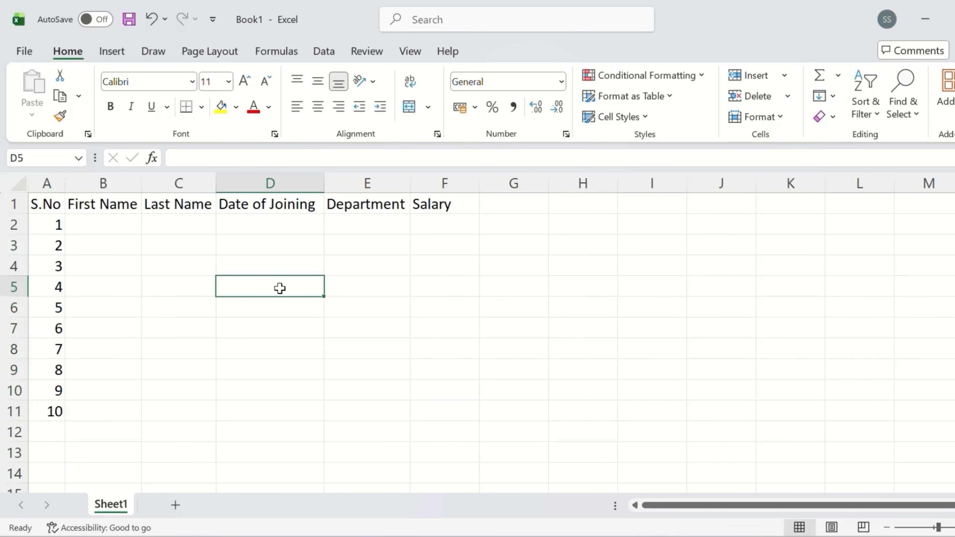
# Step: Centre the serial numbers 1–10 in A2:A11
pyautogui.moveTo(93, 218); pyautogui.dragTo(477, 408)
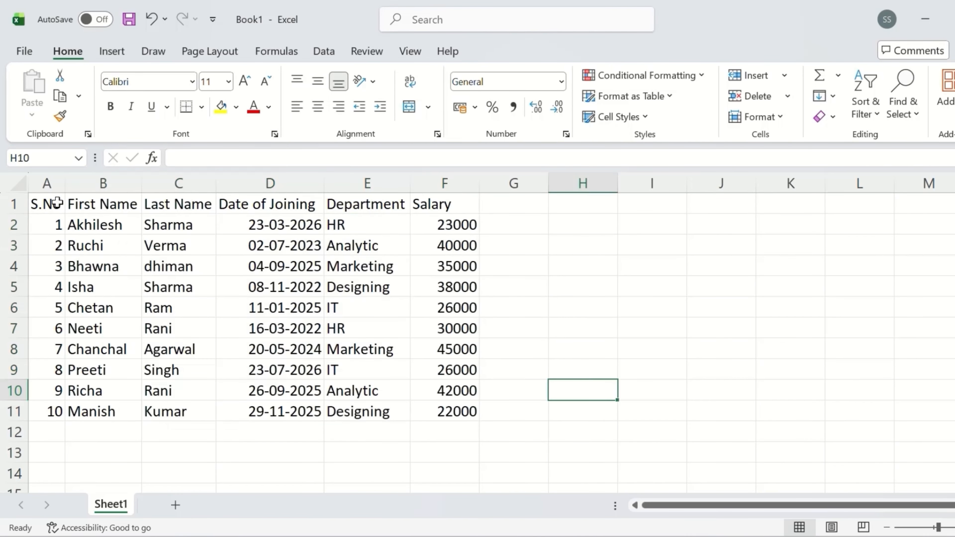
pyautogui.moveTo(57, 203); pyautogui.dragTo(473, 429)
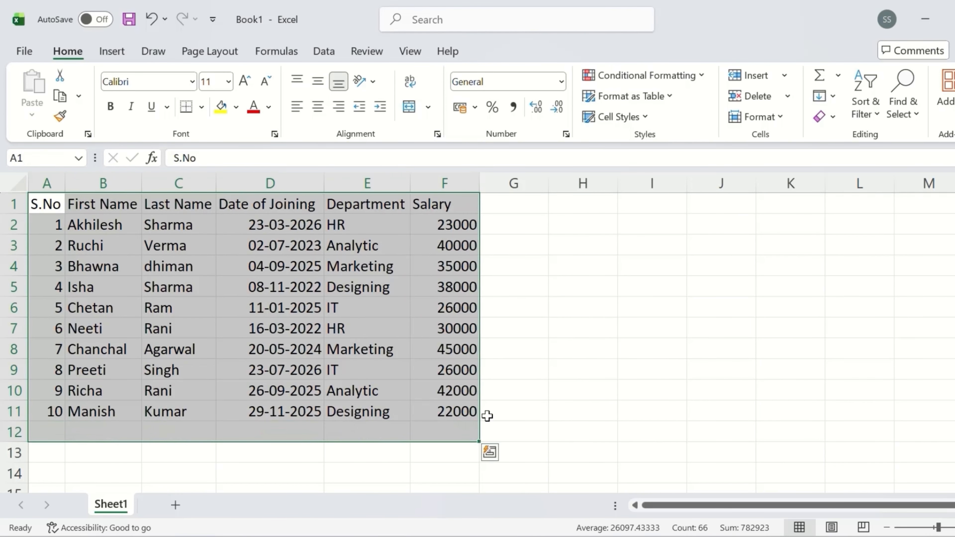
pyautogui.click(599, 384)
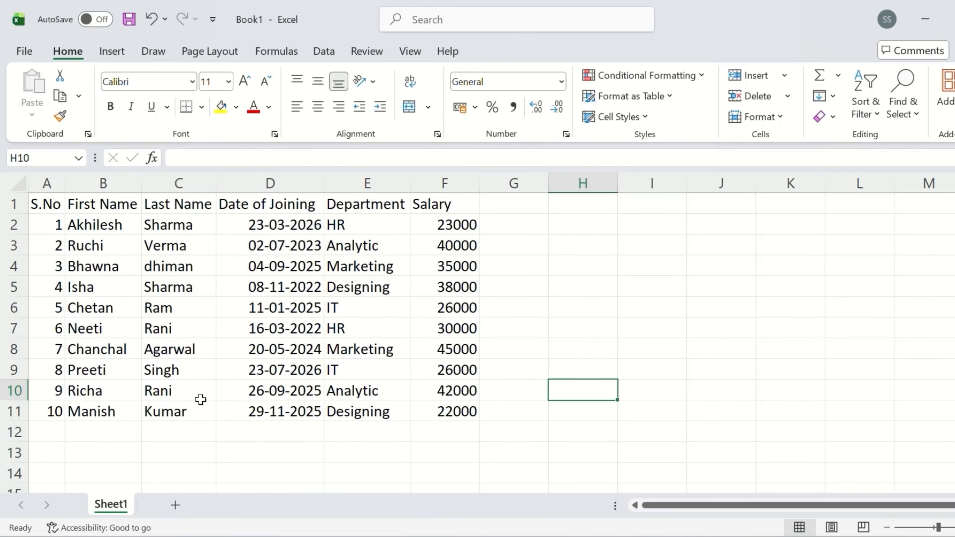
pyautogui.click(150, 286)
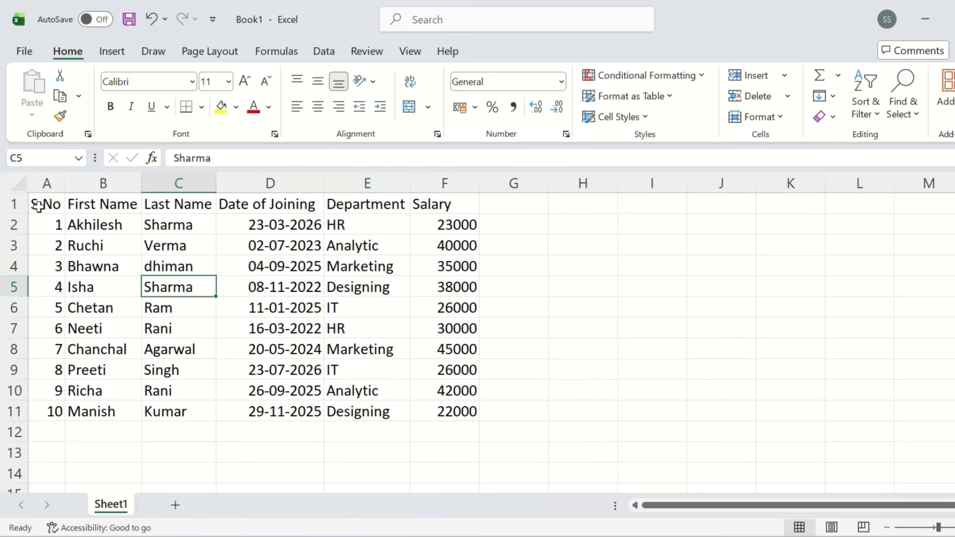
pyautogui.moveTo(43, 226); pyautogui.dragTo(47, 430)
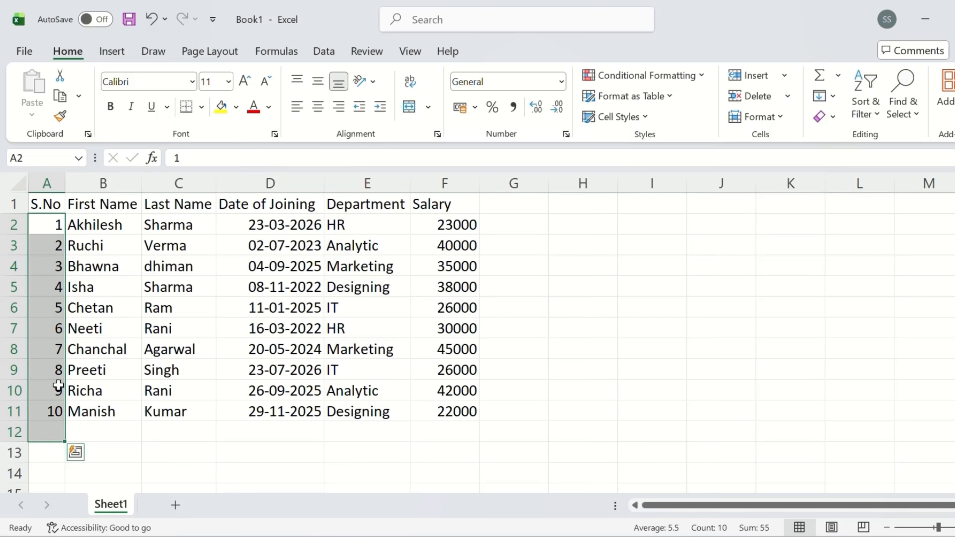
pyautogui.moveTo(49, 225); pyautogui.dragTo(71, 225)
pyautogui.doubleClick(44, 222)
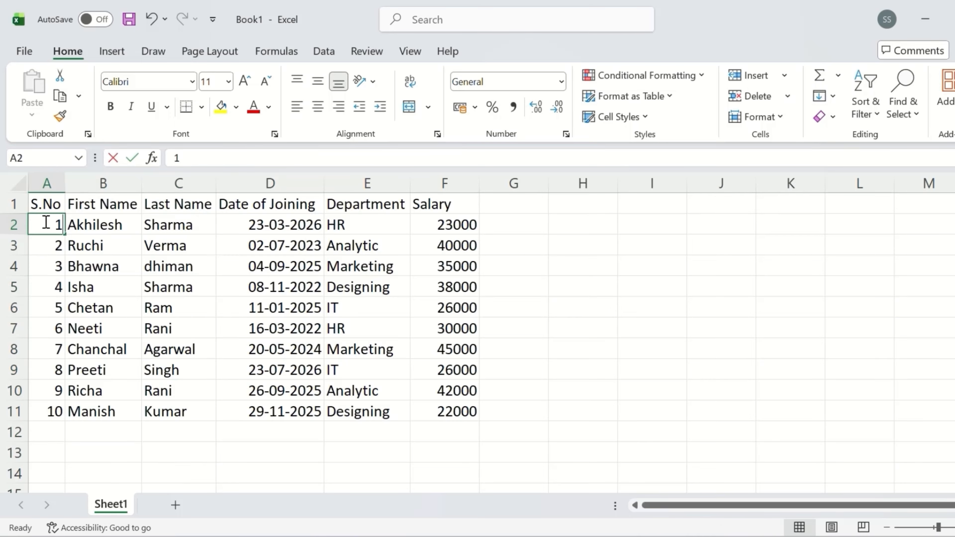
pyautogui.click(96, 236)
pyautogui.click(45, 222)
pyautogui.moveTo(46, 228); pyautogui.dragTo(34, 412)
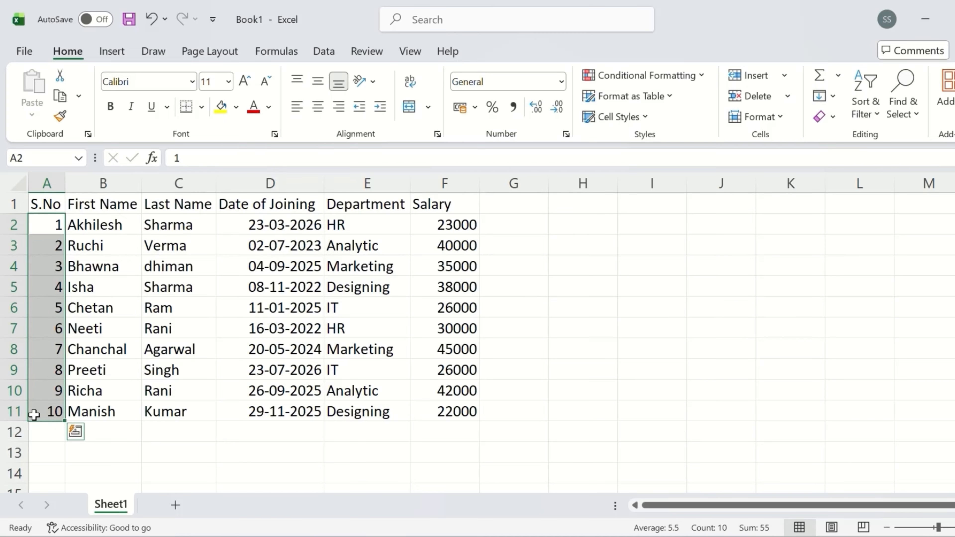
pyautogui.click(318, 109)
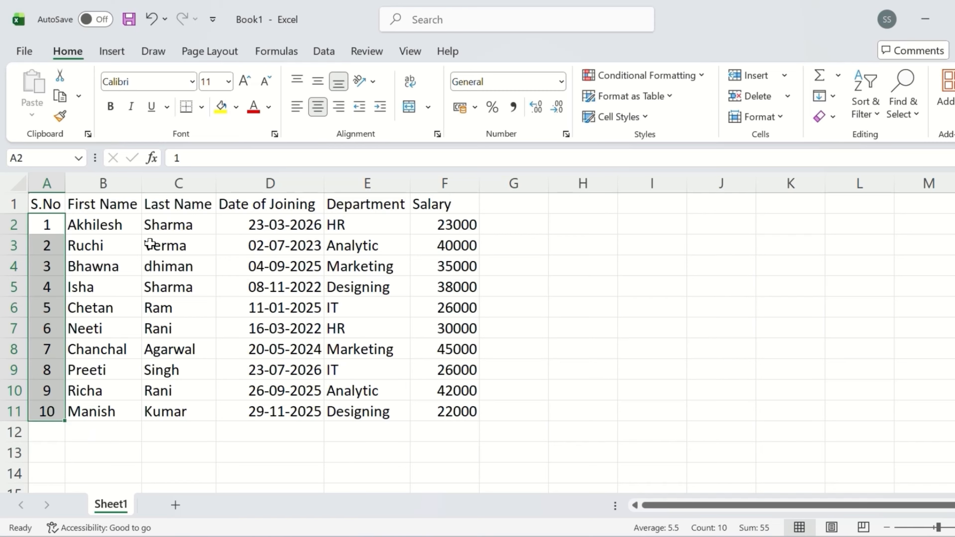
# Step: Centre the Date of Joining column D1:D11, header included
pyautogui.click(284, 226)
pyautogui.moveTo(284, 226); pyautogui.dragTo(297, 408)
pyautogui.moveTo(454, 223); pyautogui.dragTo(451, 417)
pyautogui.moveTo(384, 225); pyautogui.dragTo(304, 414)
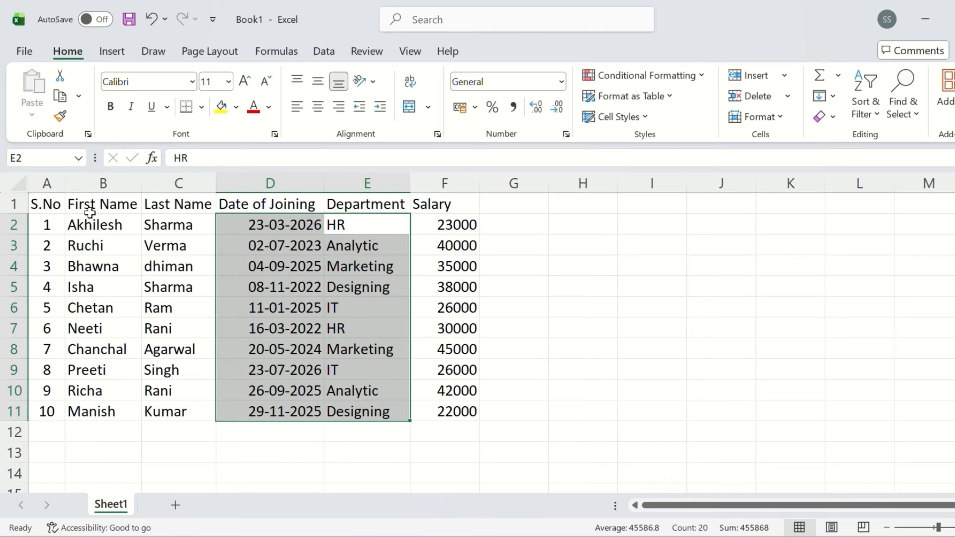
pyautogui.moveTo(272, 204); pyautogui.dragTo(297, 413)
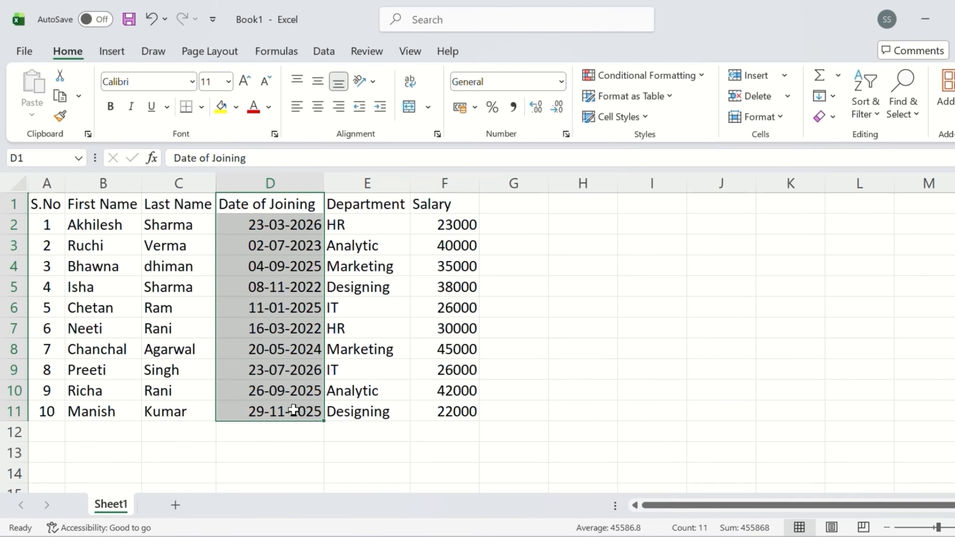
pyautogui.click(315, 110)
pyautogui.click(431, 369)
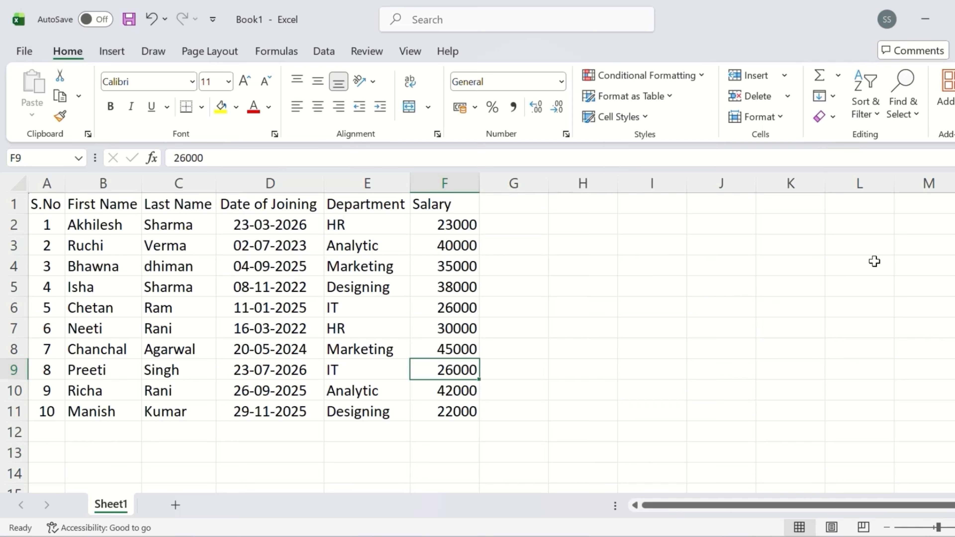
# Step: Use Format Painter to copy column A's centred alignment onto Department and Salary in E1:F11
pyautogui.click(49, 205)
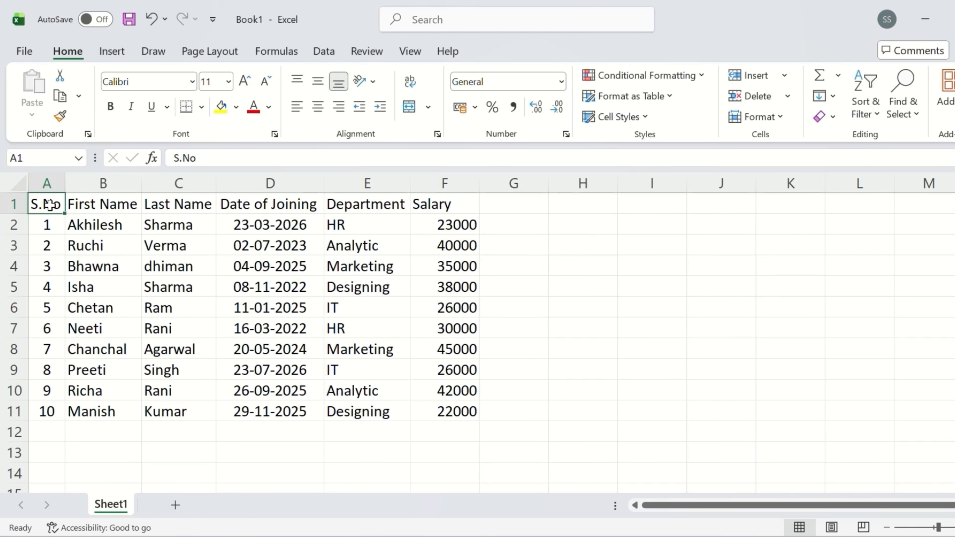
pyautogui.moveTo(49, 206); pyautogui.dragTo(55, 418)
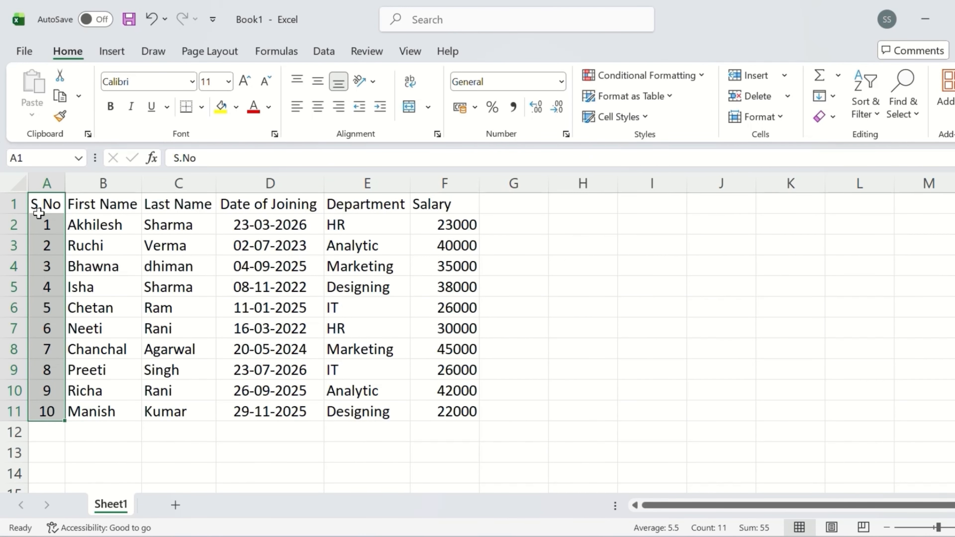
pyautogui.click(59, 118)
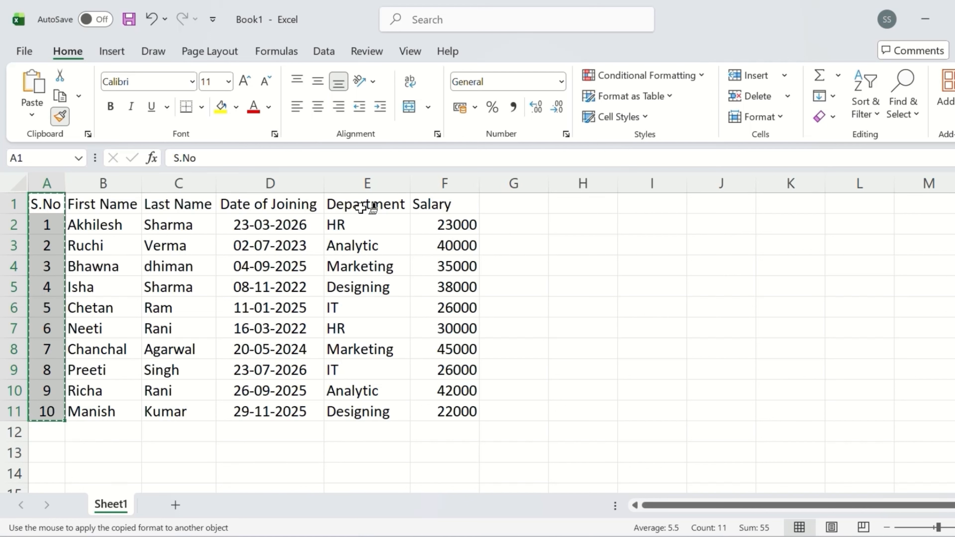
pyautogui.moveTo(362, 205)
pyautogui.mouseDown()
pyautogui.moveTo(366, 394)
pyautogui.moveTo(438, 410)
pyautogui.mouseUp()
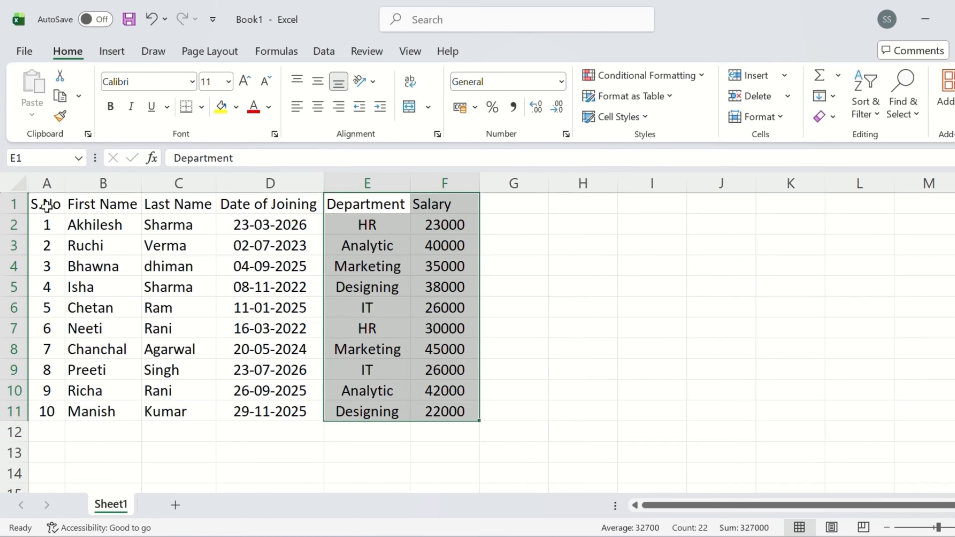
pyautogui.moveTo(46, 205); pyautogui.dragTo(47, 409)
pyautogui.click(532, 365)
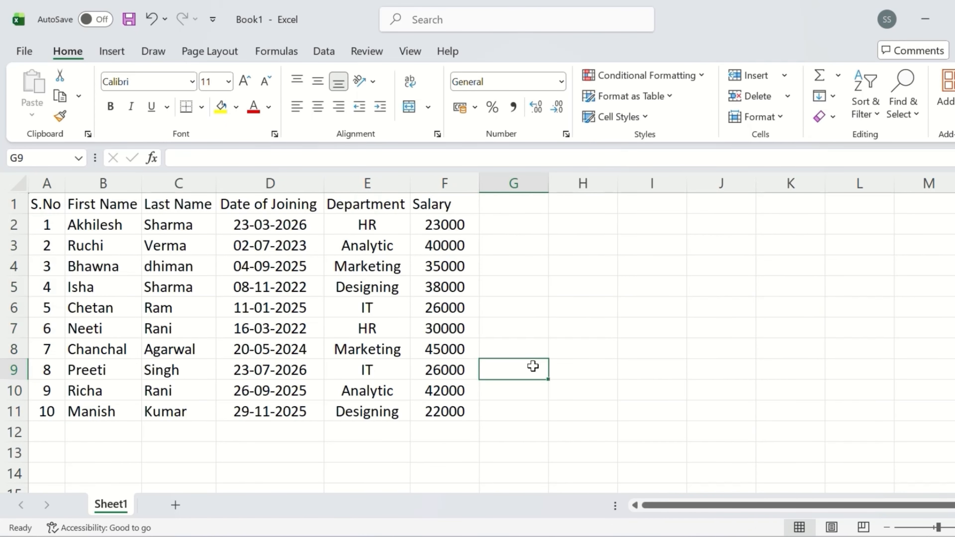
pyautogui.click(265, 206)
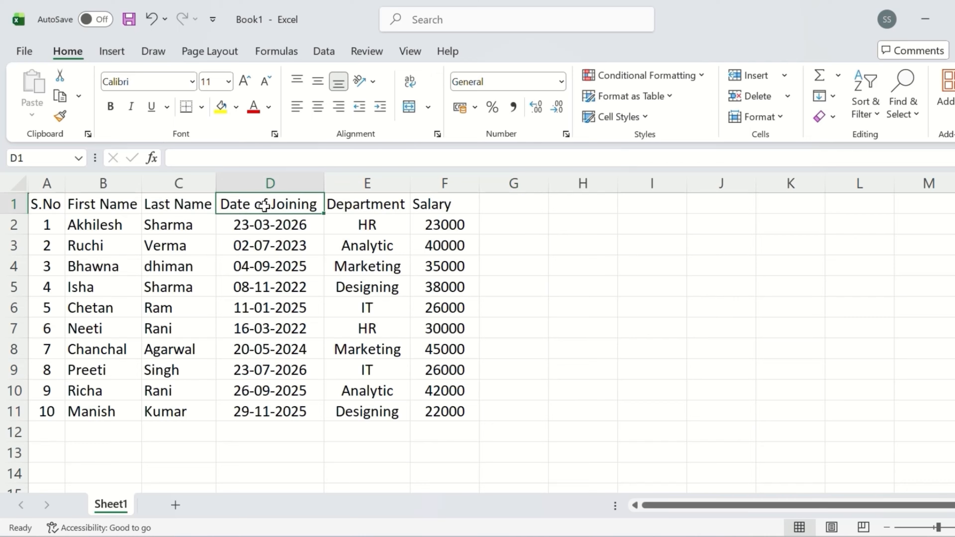
# Step: Format joining dates D2:D11 with the *14 March 2012 long date style, e.g. 23 March 2026
pyautogui.moveTo(264, 207); pyautogui.dragTo(260, 406)
pyautogui.click(260, 406)
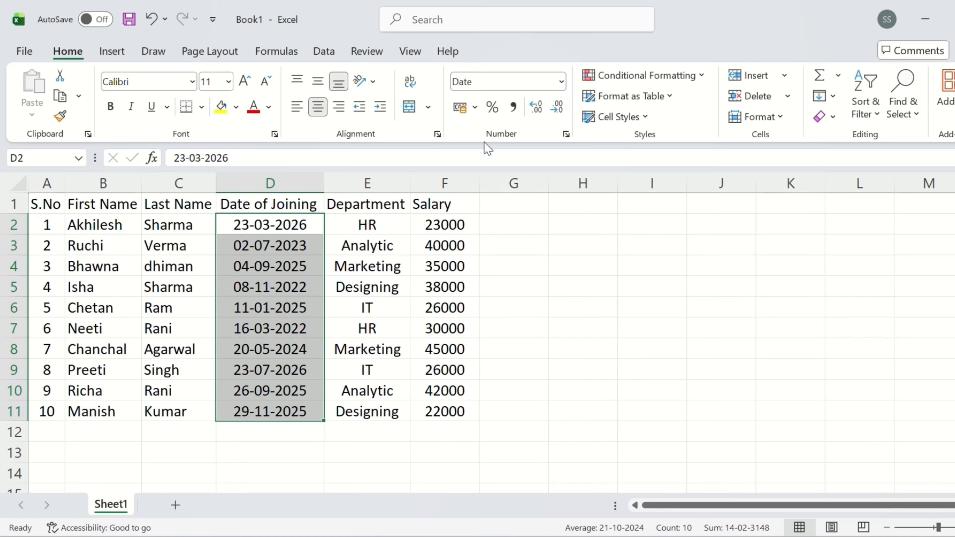
pyautogui.click(559, 85)
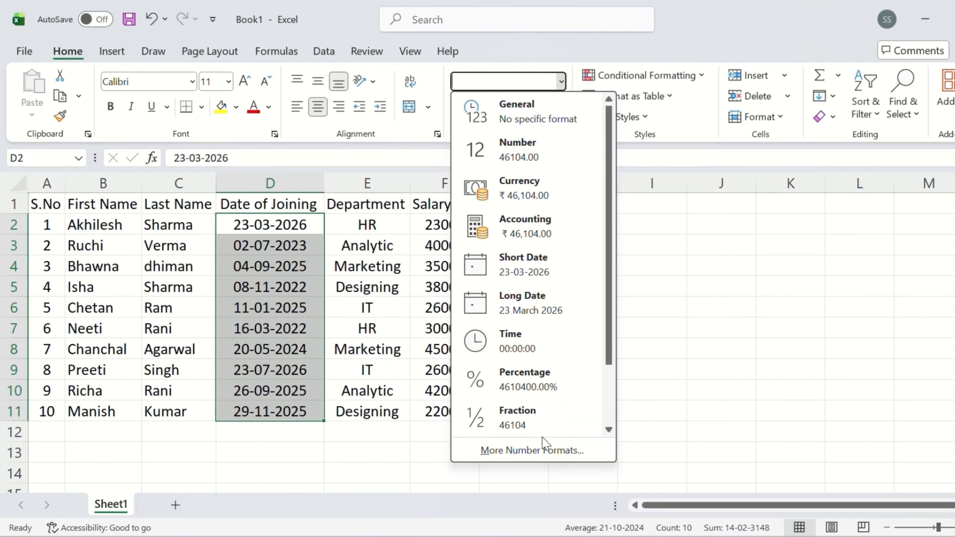
pyautogui.click(511, 450)
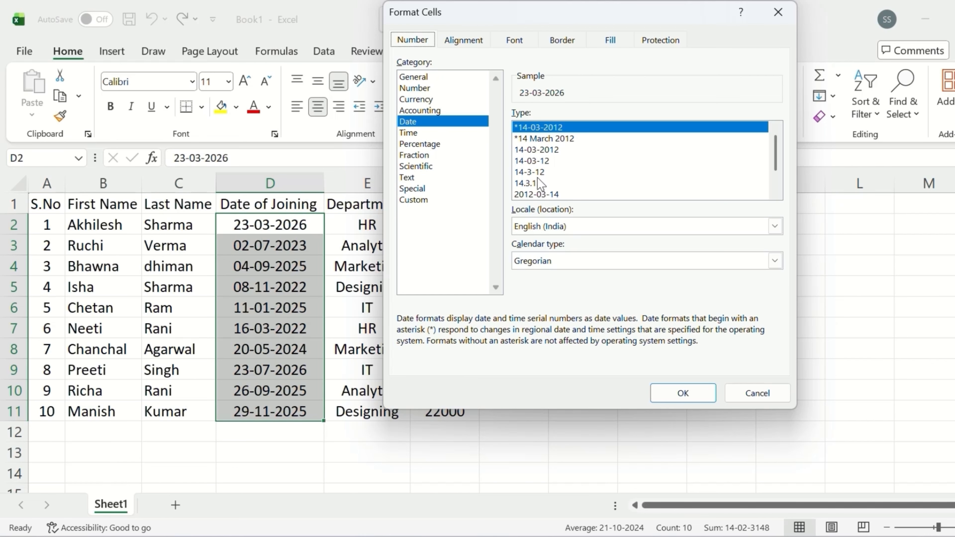
pyautogui.click(564, 138)
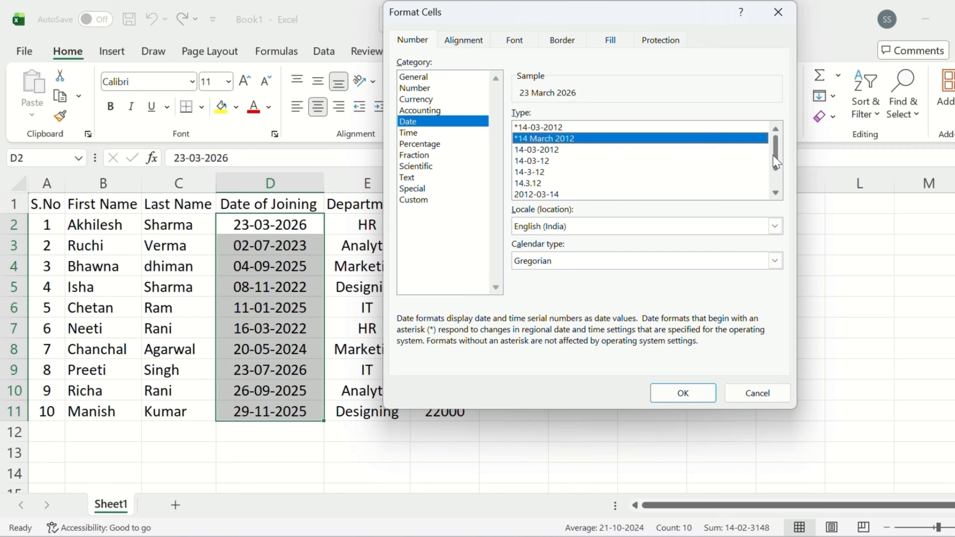
pyautogui.moveTo(776, 161); pyautogui.dragTo(776, 132)
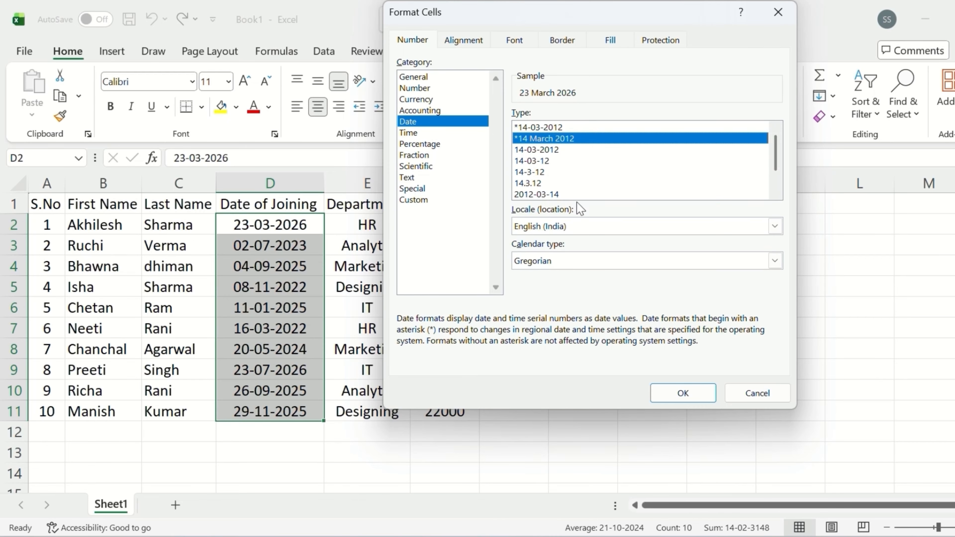
pyautogui.click(683, 396)
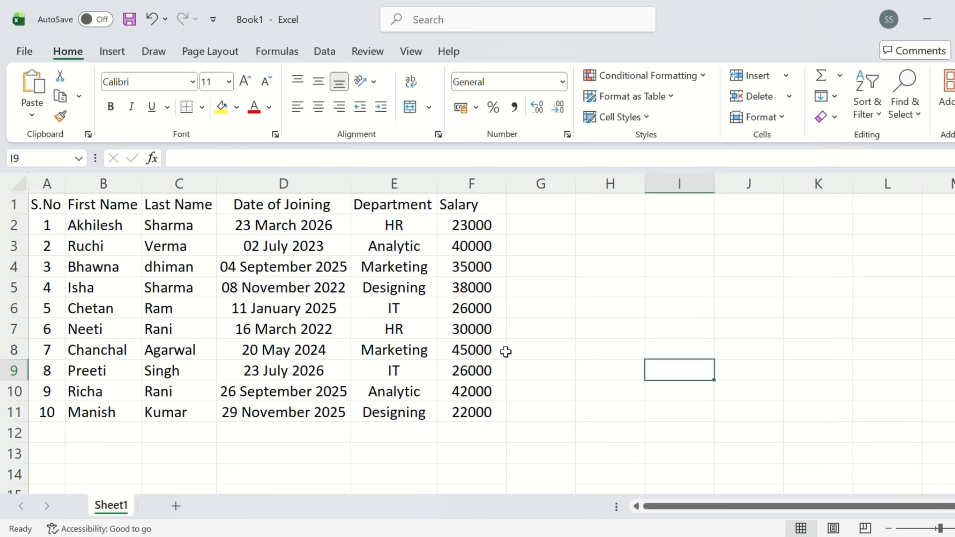
pyautogui.click(559, 253)
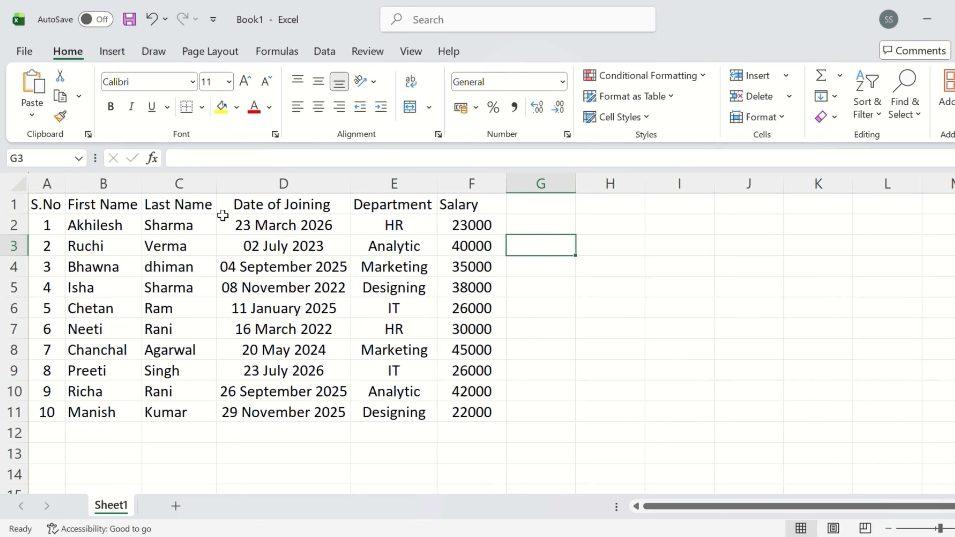
# Step: Make the header row A1:F1 bold with a light blue fill
pyautogui.moveTo(47, 207); pyautogui.dragTo(443, 207)
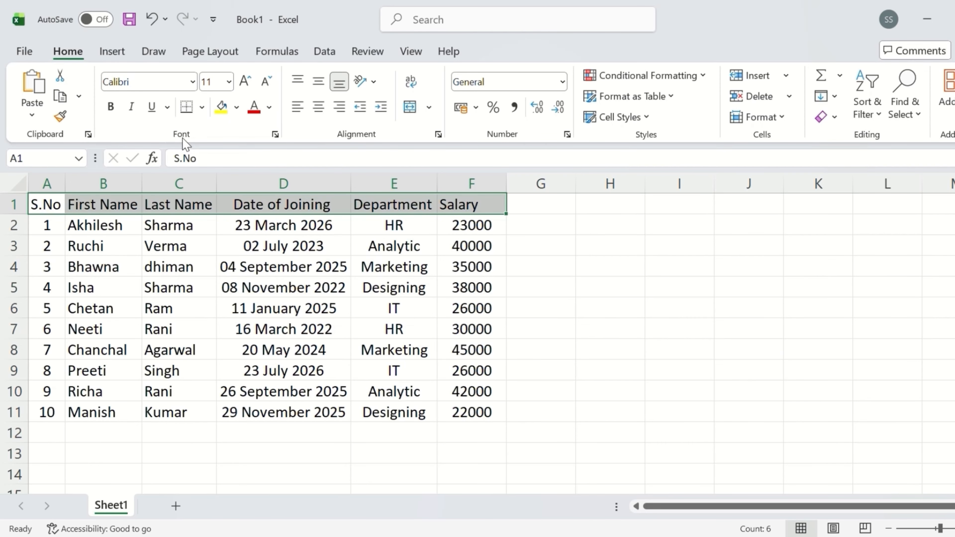
pyautogui.click(110, 109)
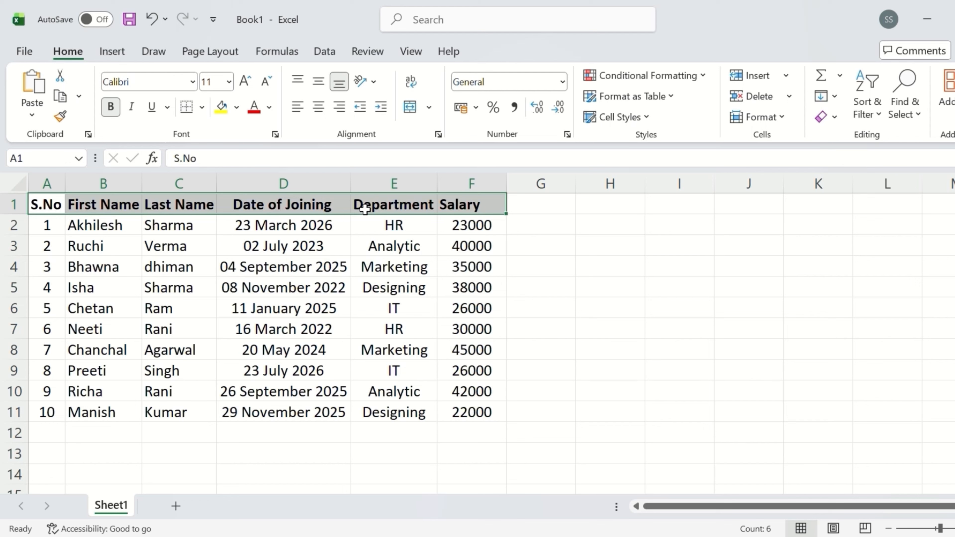
pyautogui.click(236, 108)
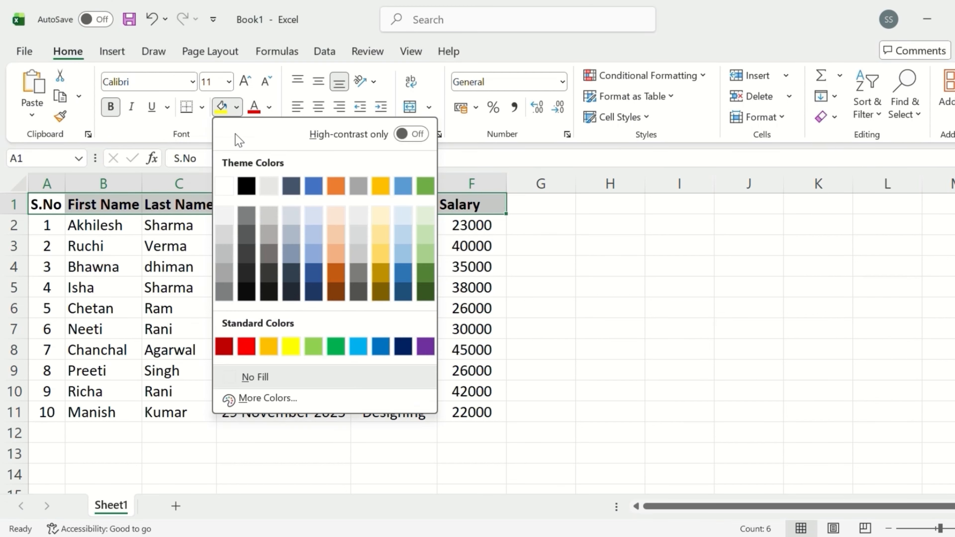
pyautogui.click(403, 221)
pyautogui.click(508, 286)
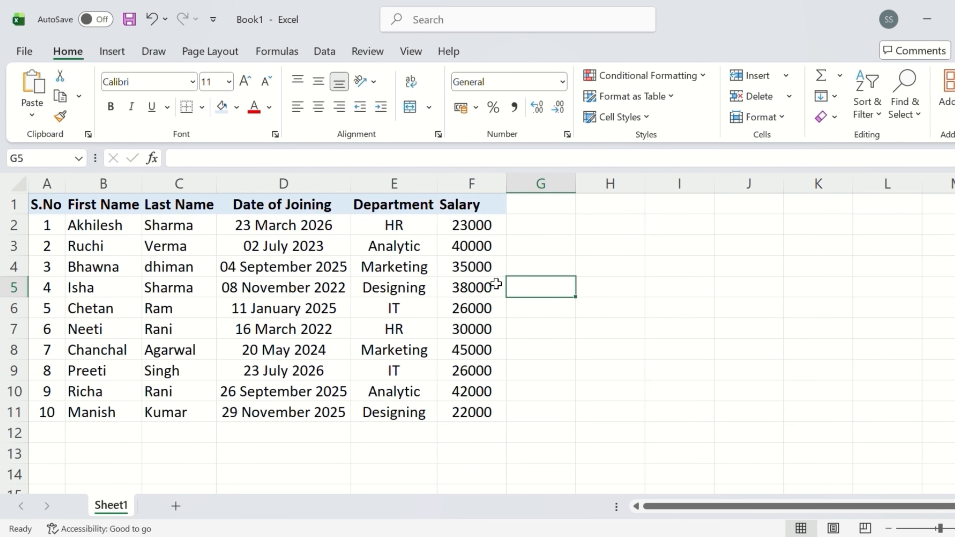
pyautogui.moveTo(43, 207); pyautogui.dragTo(450, 413)
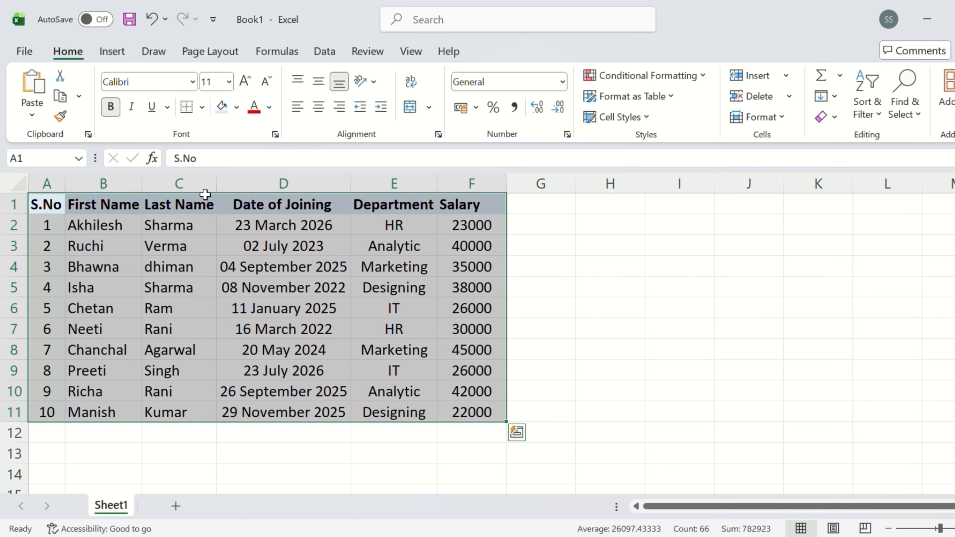
# Step: Apply All Borders to every cell of the employee table A1:F11
pyautogui.click(202, 107)
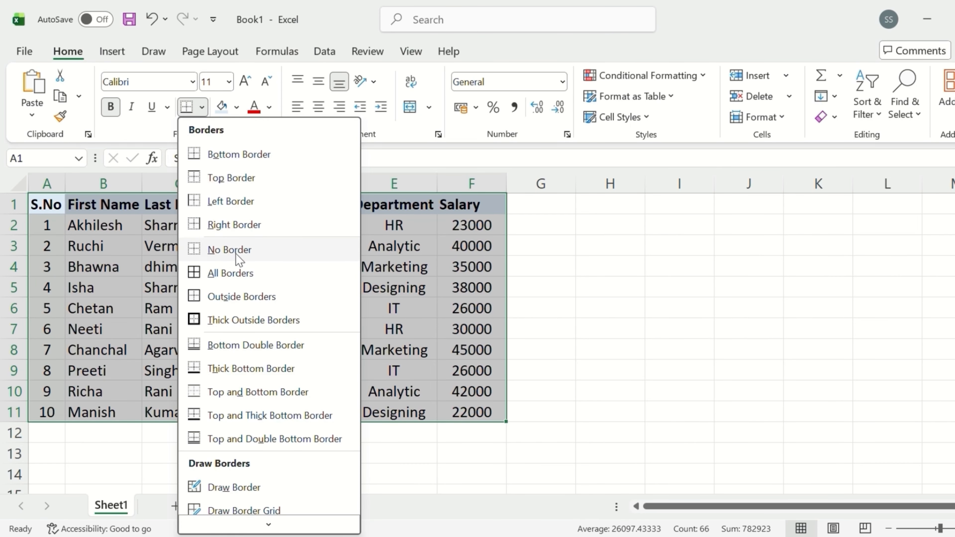
pyautogui.click(247, 273)
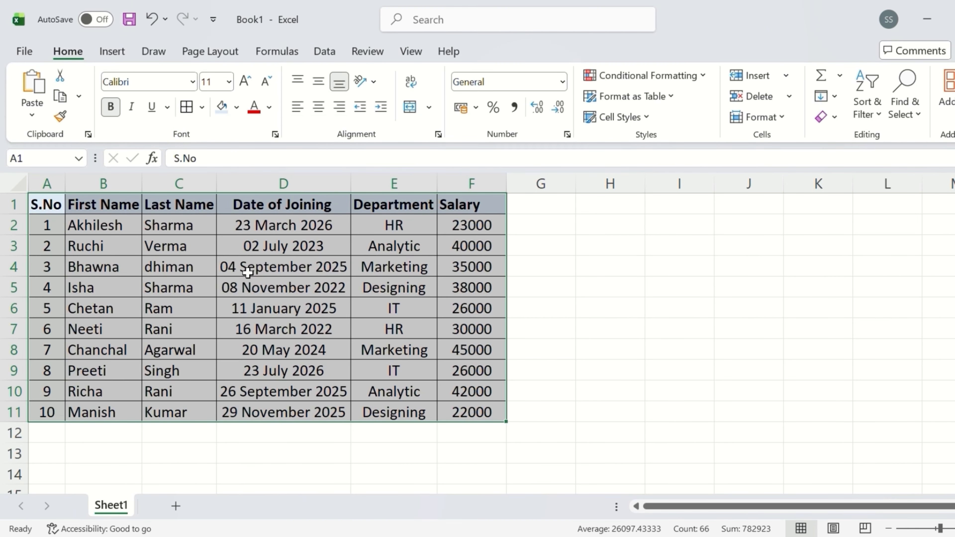
pyautogui.click(641, 314)
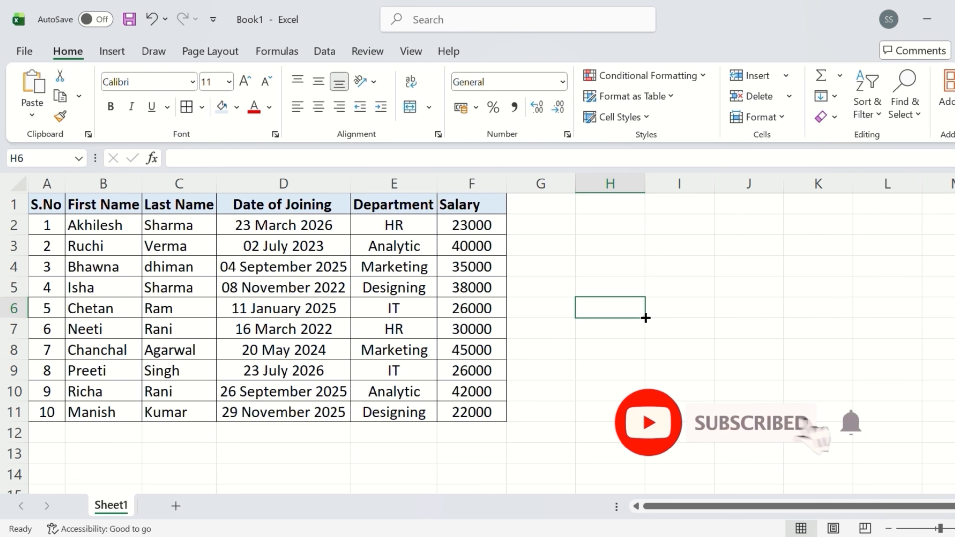